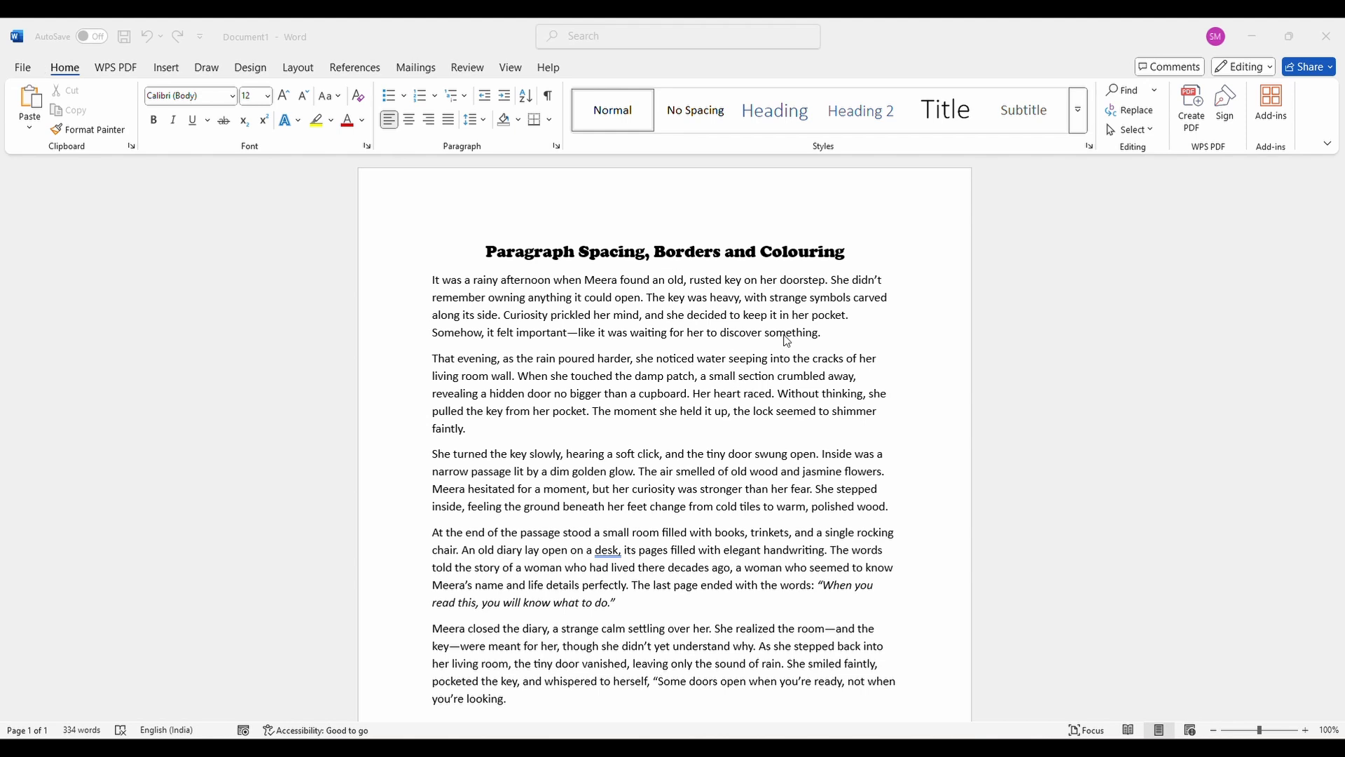
- Select the whole first body paragraph, from its opening words to its final full stop, and clear the selection
click(829, 336)
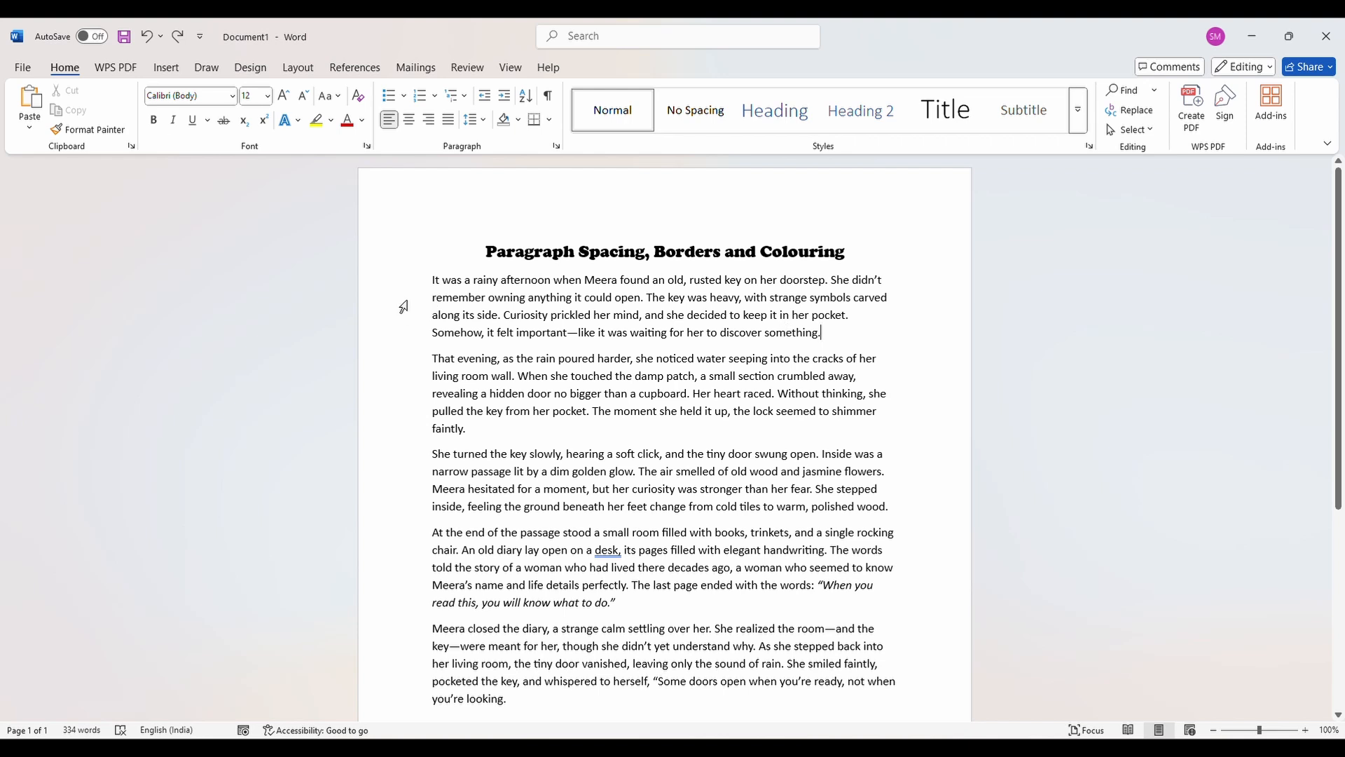
click(431, 282)
drag(841, 328, 432, 280)
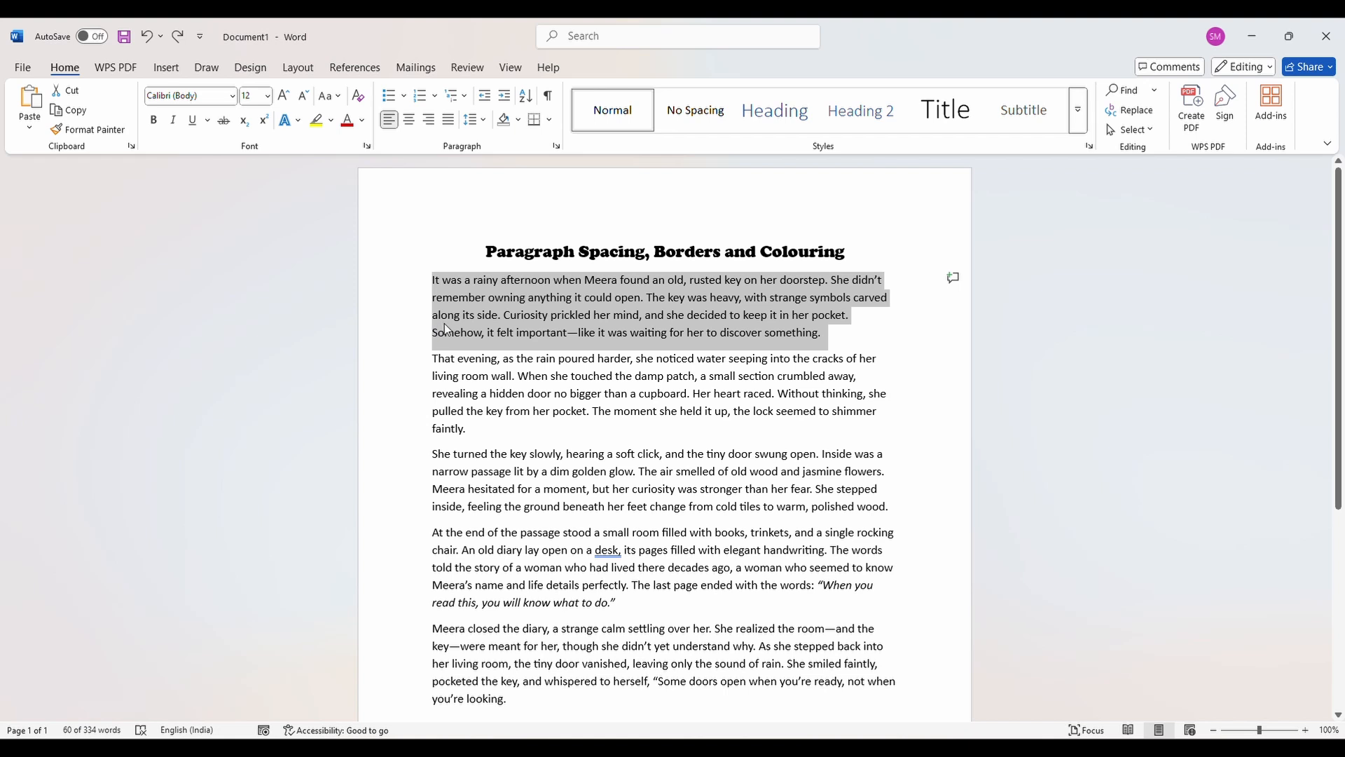
click(835, 318)
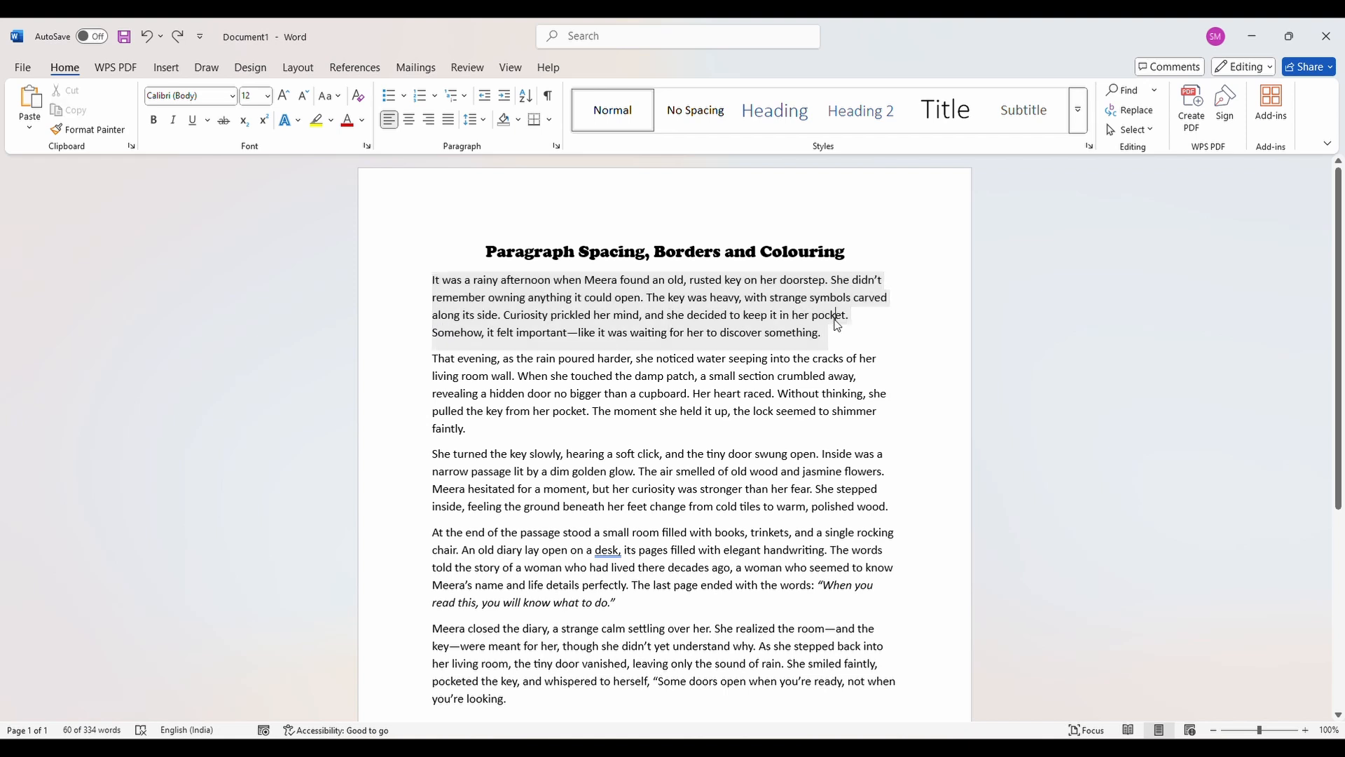
- Split the first paragraph before "The key was heavy" into two paragraphs and undo the split
click(648, 303)
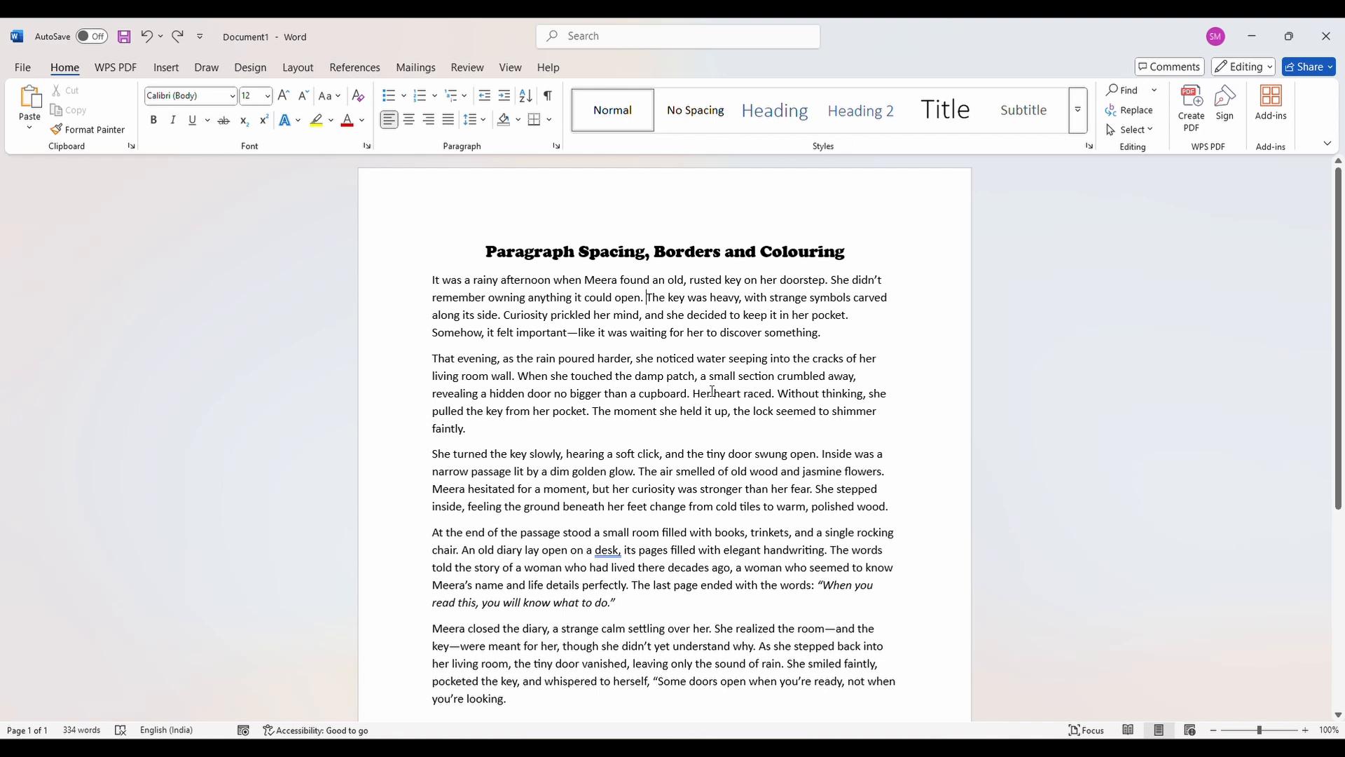
key(Return)
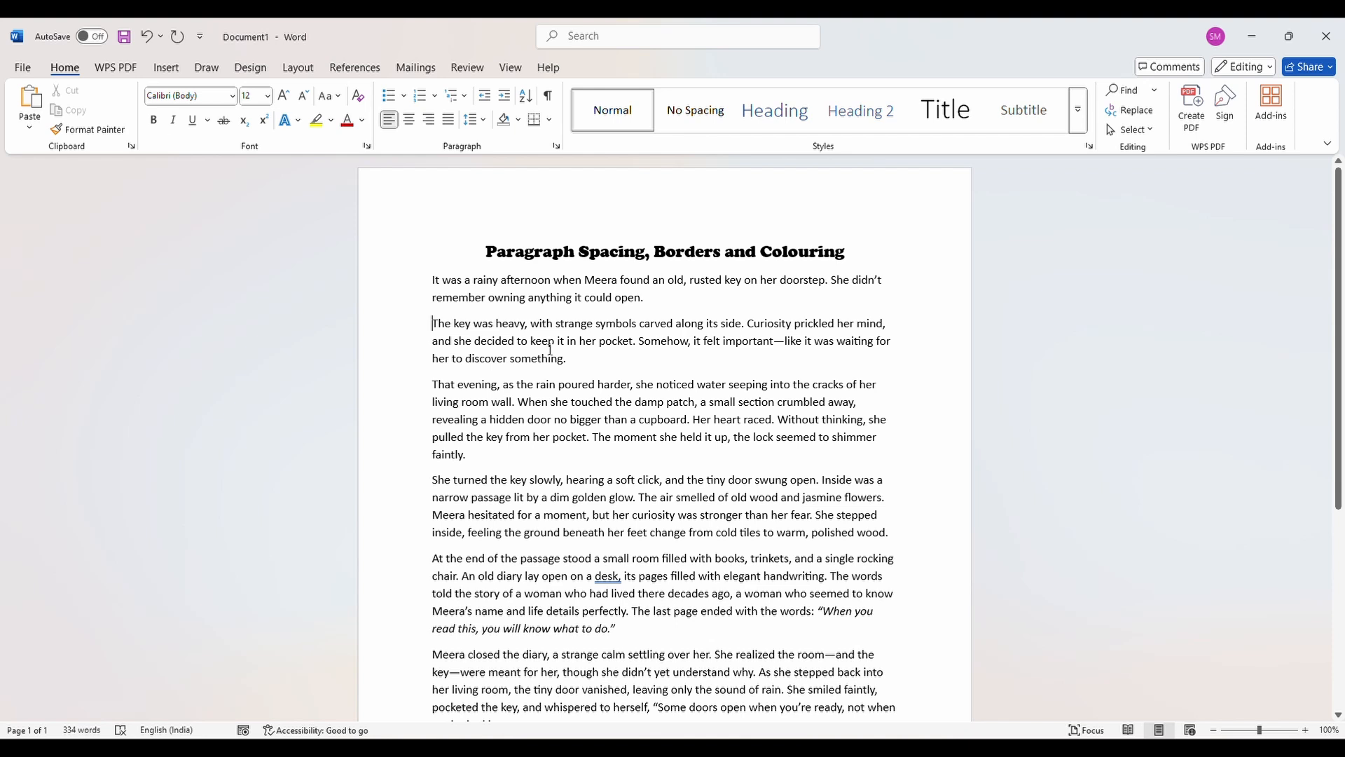
key(ctrl+z)
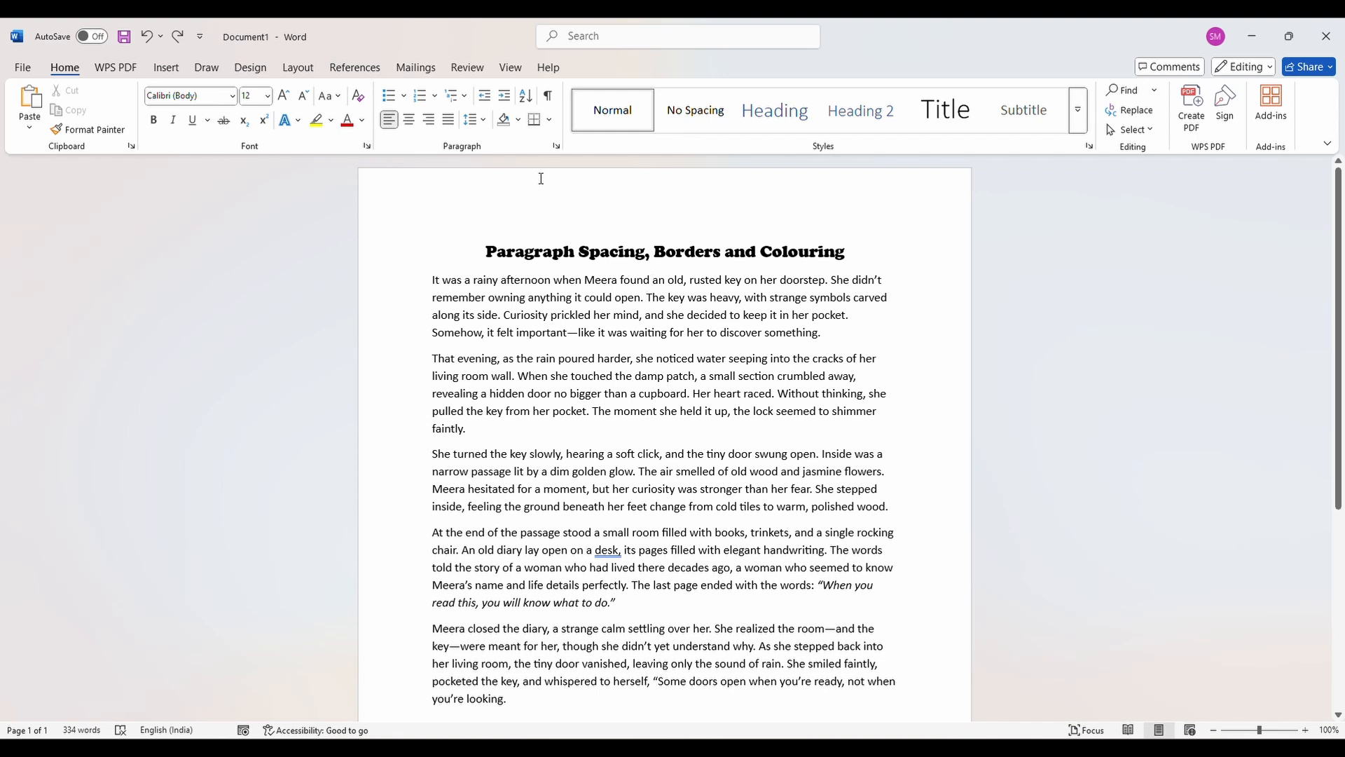
- Show the formatting marks and split the first paragraph before "The key was heavy"
click(552, 100)
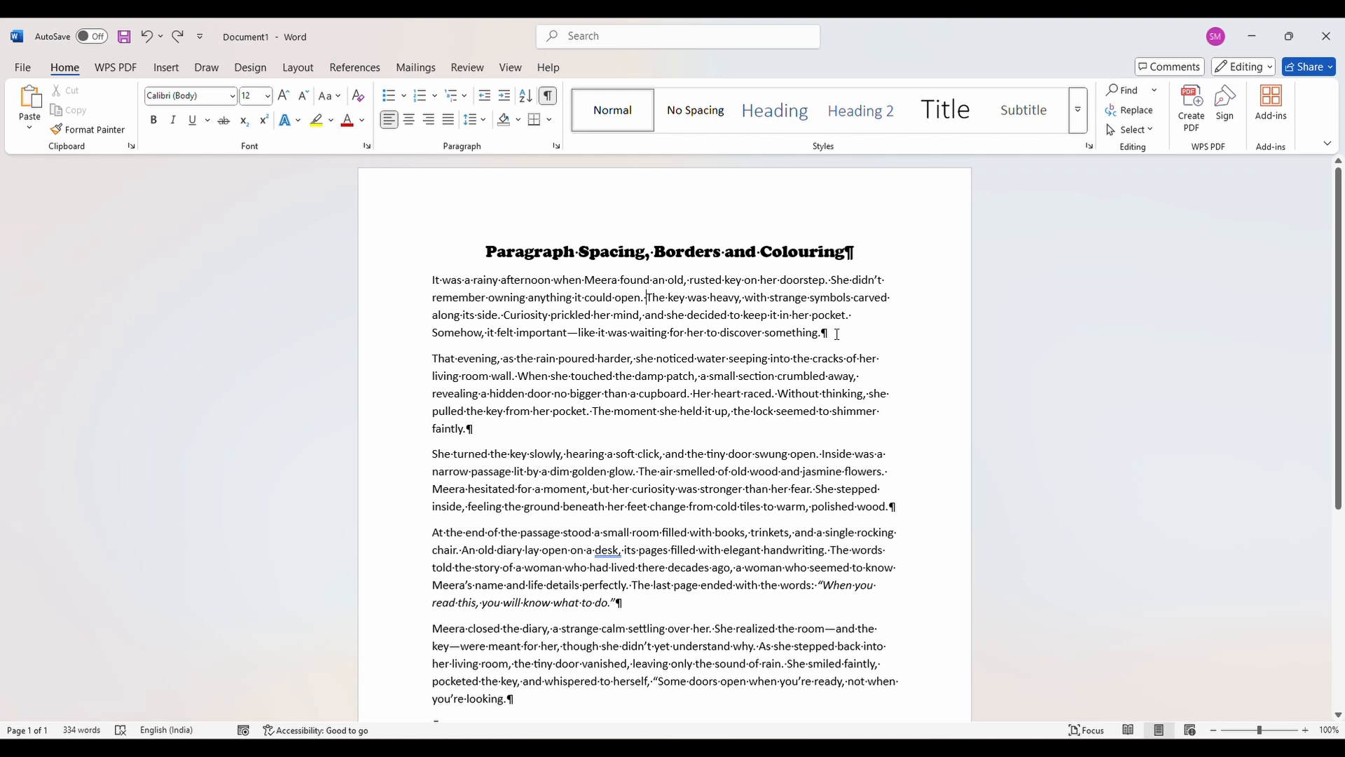
click(663, 332)
click(648, 299)
key(Return)
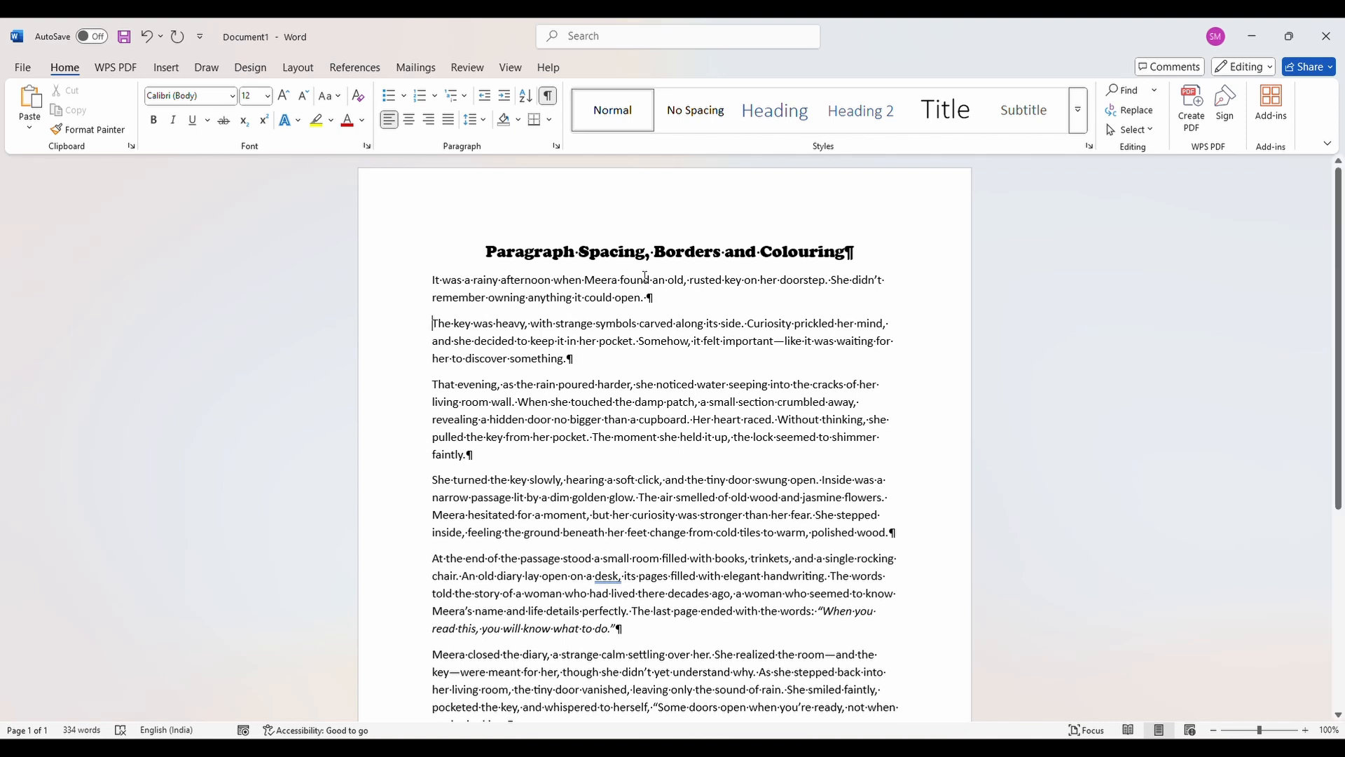
- Undo the split of the first paragraph and hide the formatting marks
click(653, 299)
click(609, 359)
key(ctrl+z)
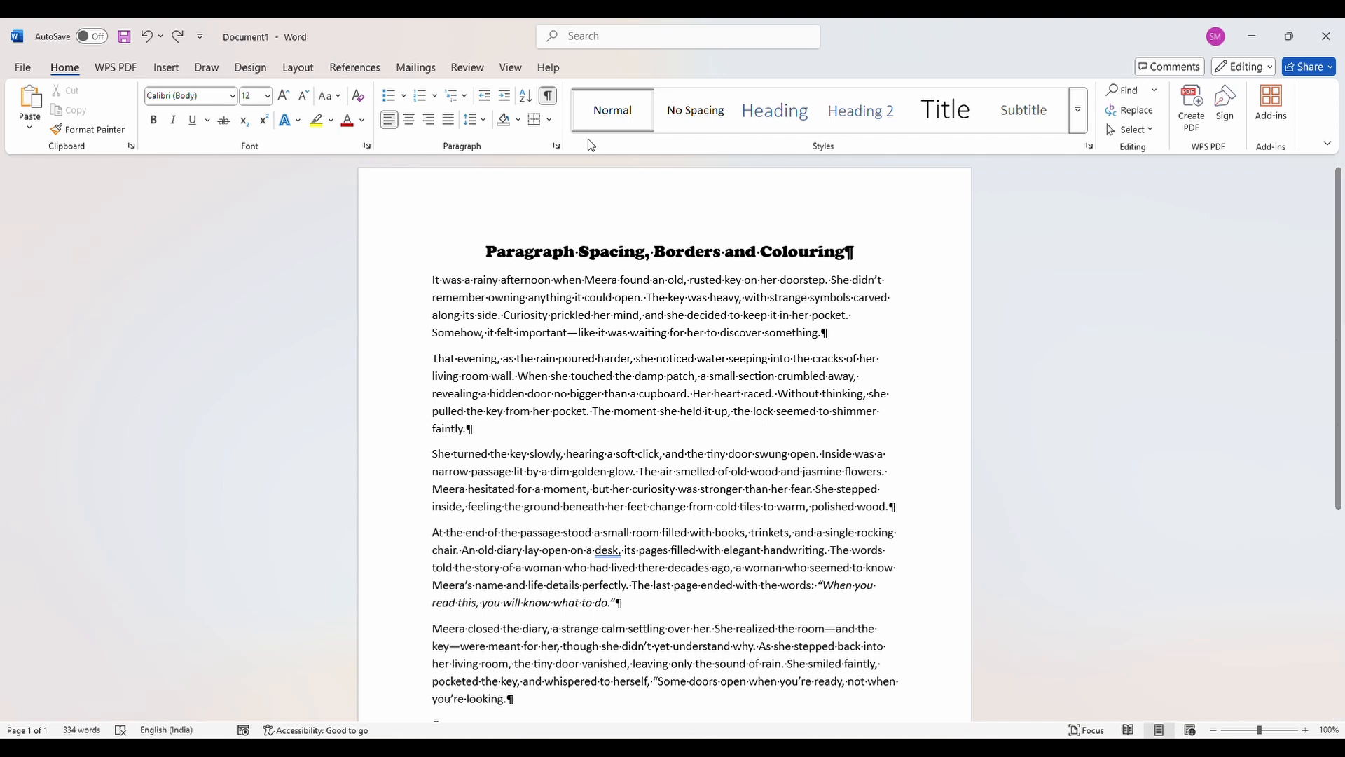
click(549, 98)
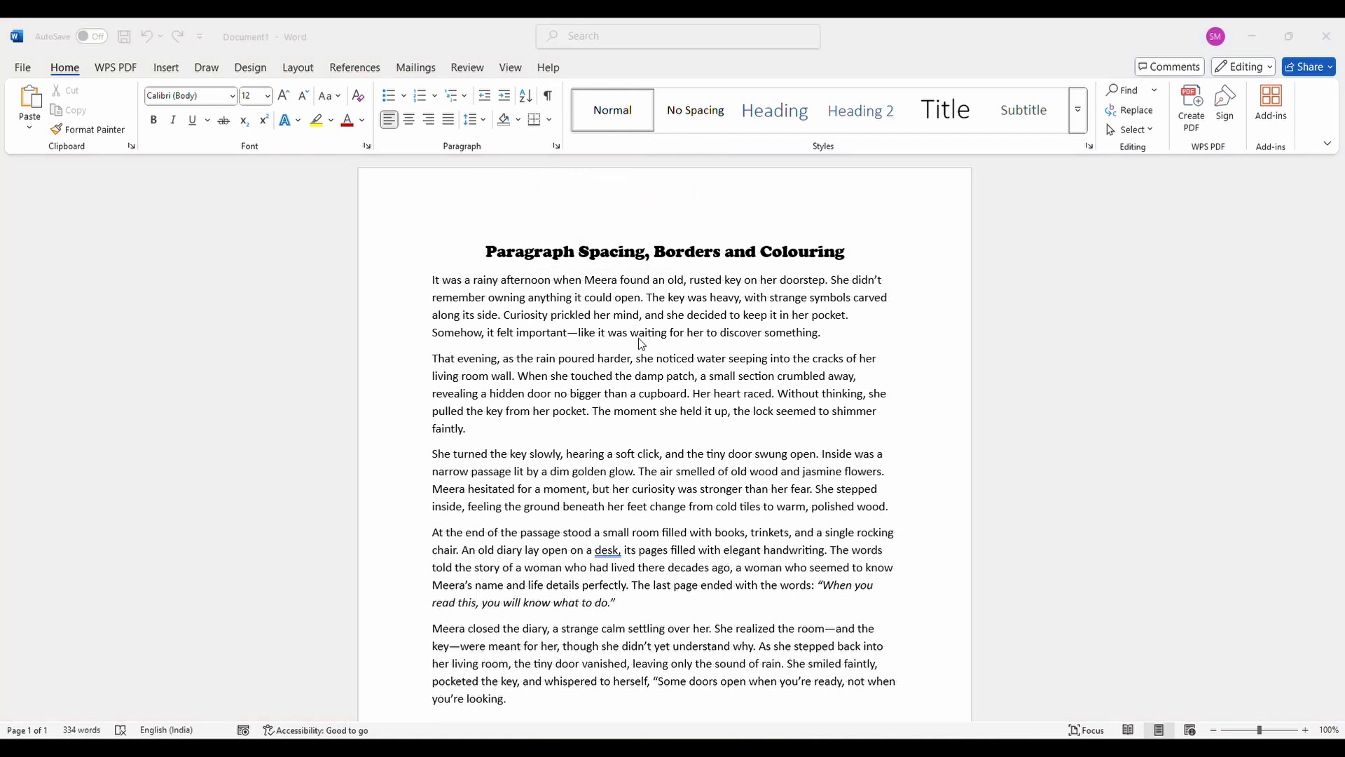
click(639, 314)
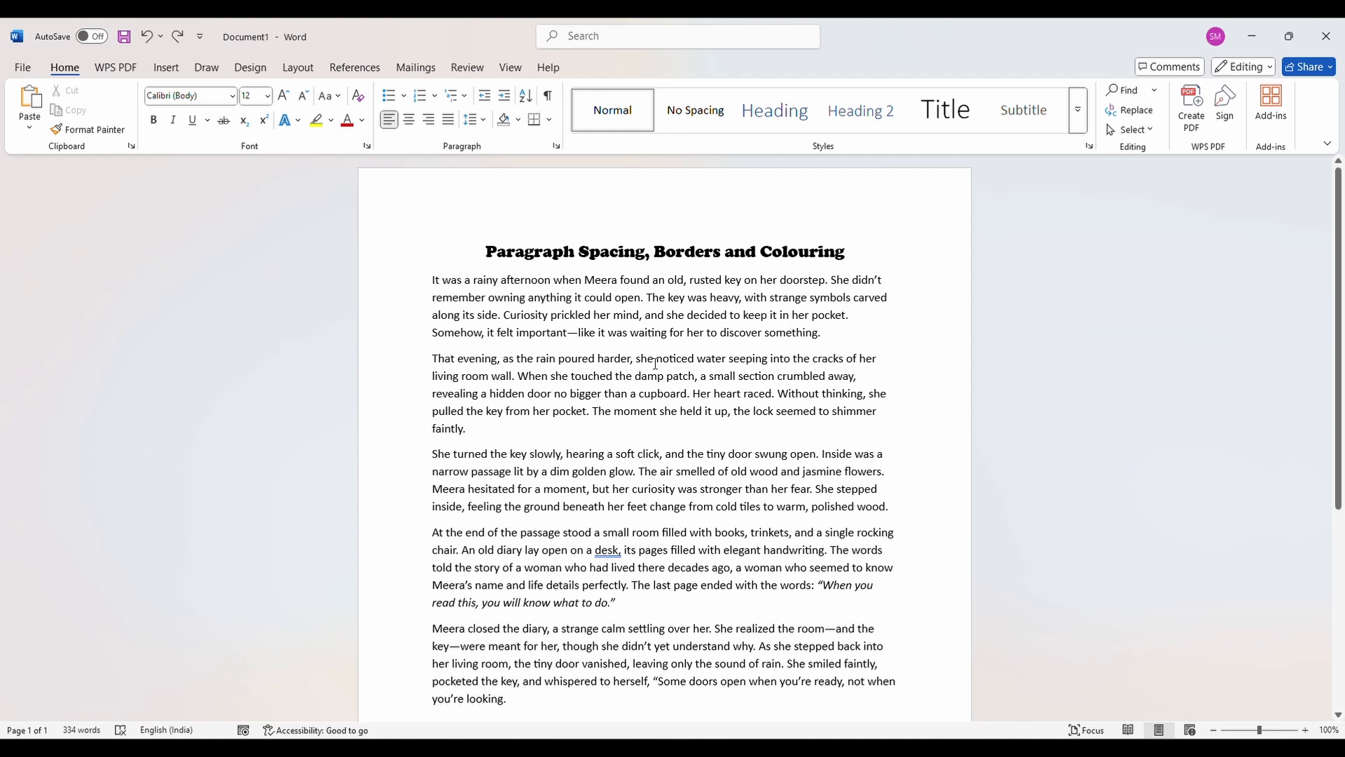
click(732, 254)
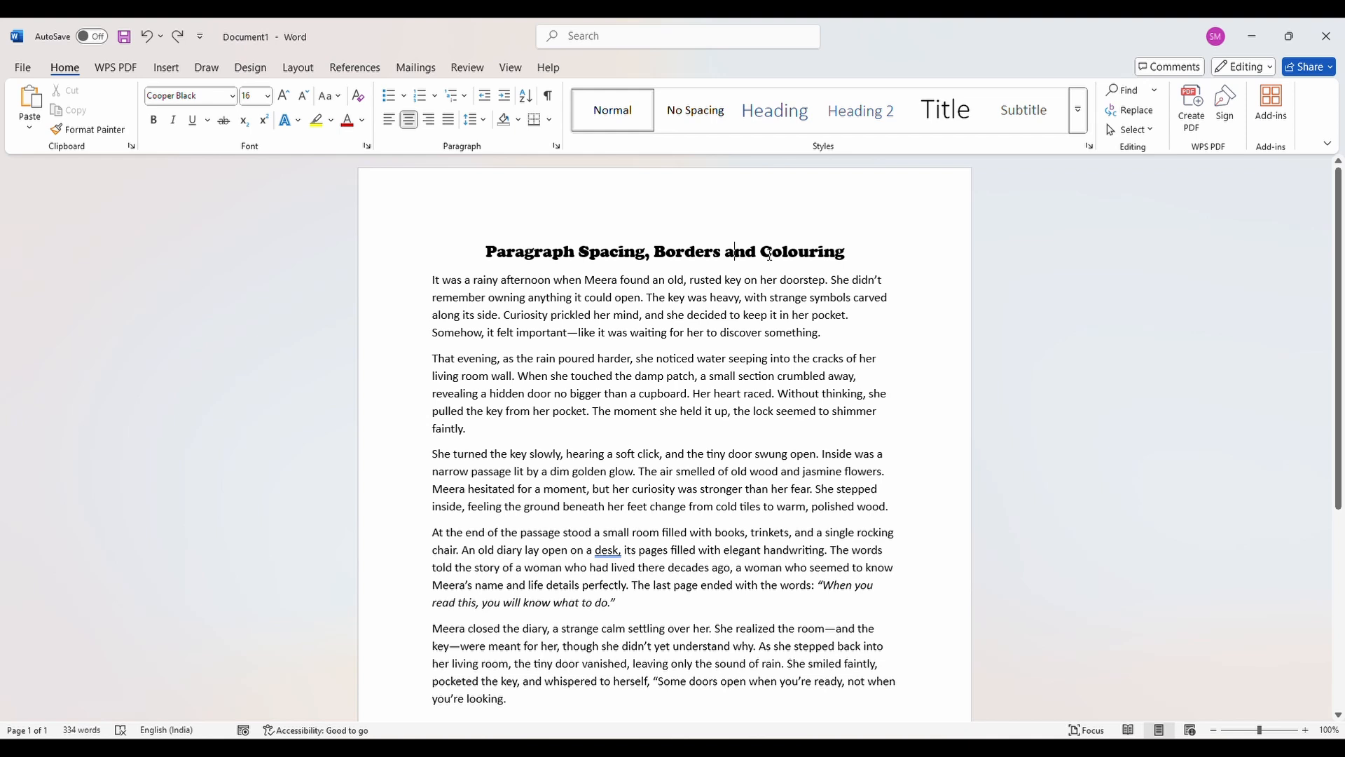
click(739, 313)
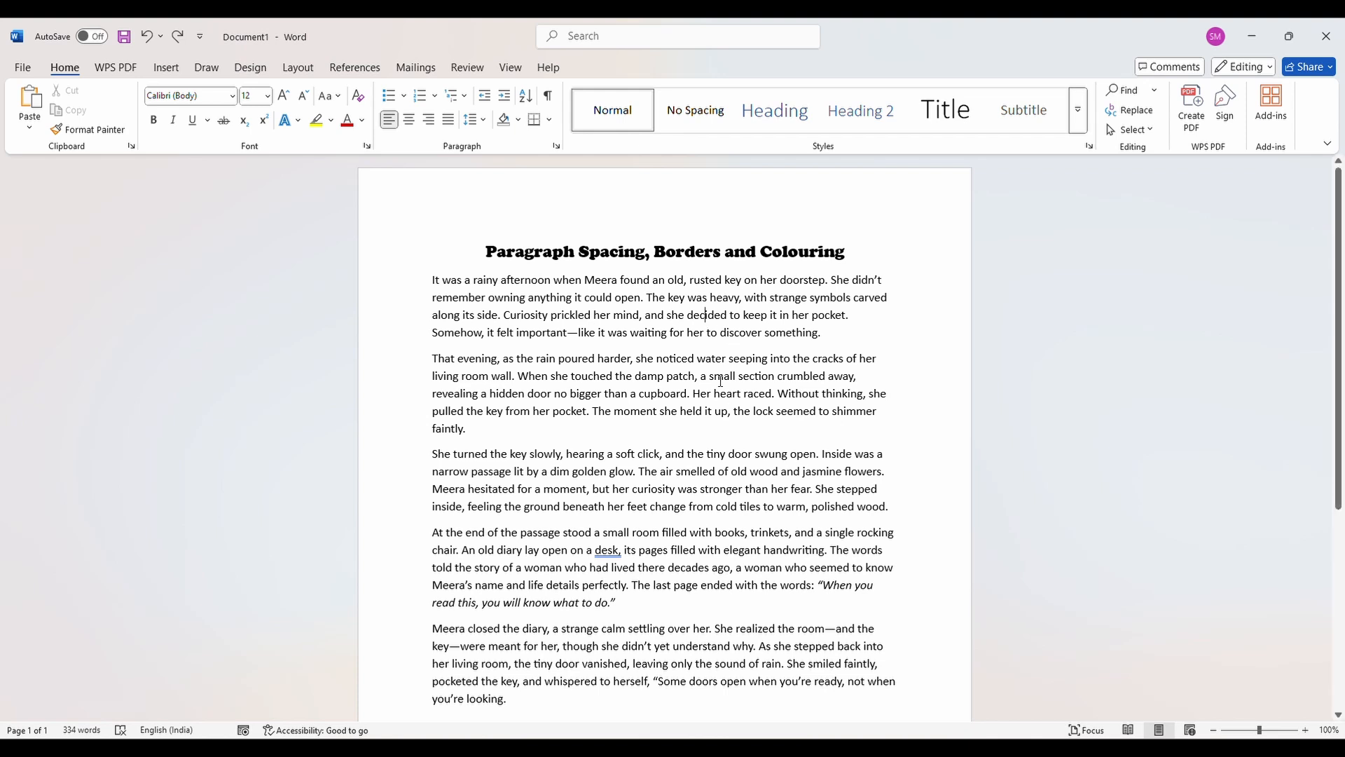
click(713, 488)
- Shade the first body paragraph black and the second one light gray
click(599, 307)
click(519, 120)
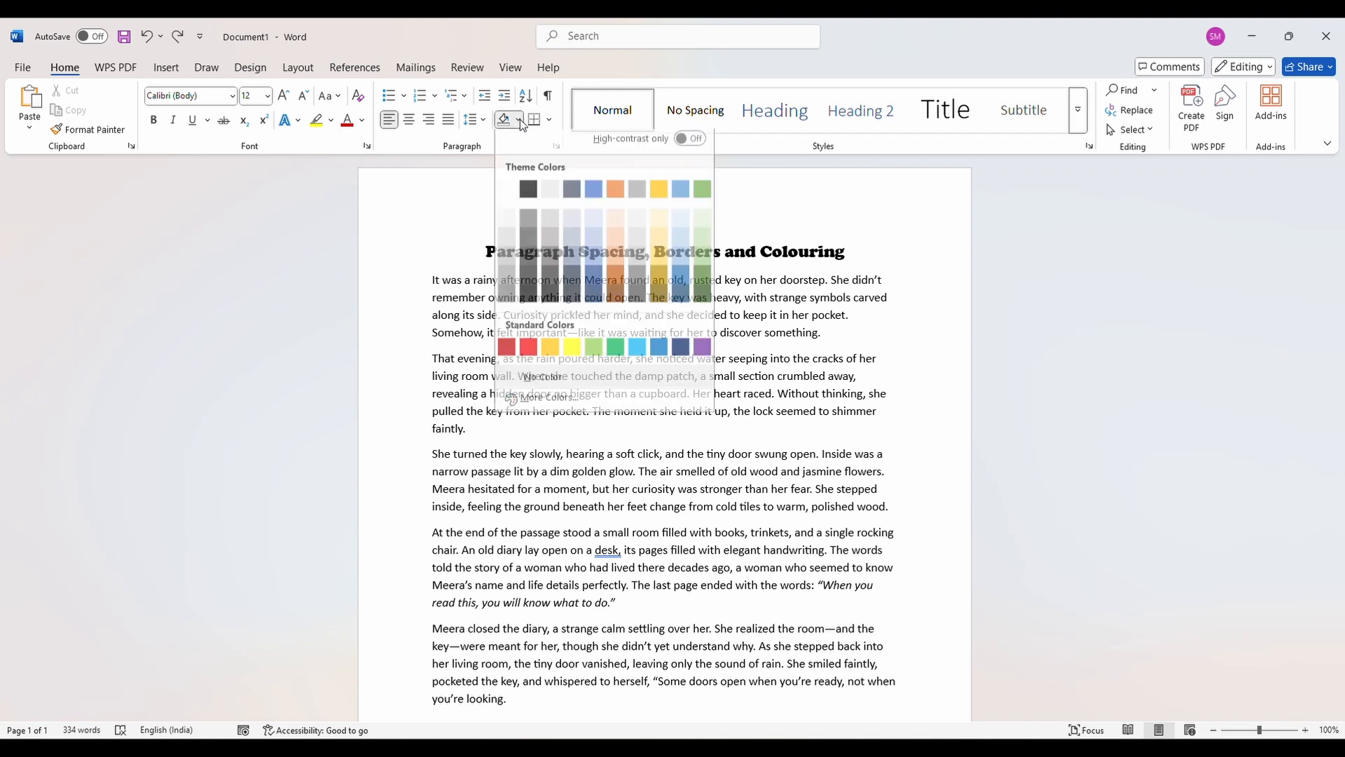
click(528, 195)
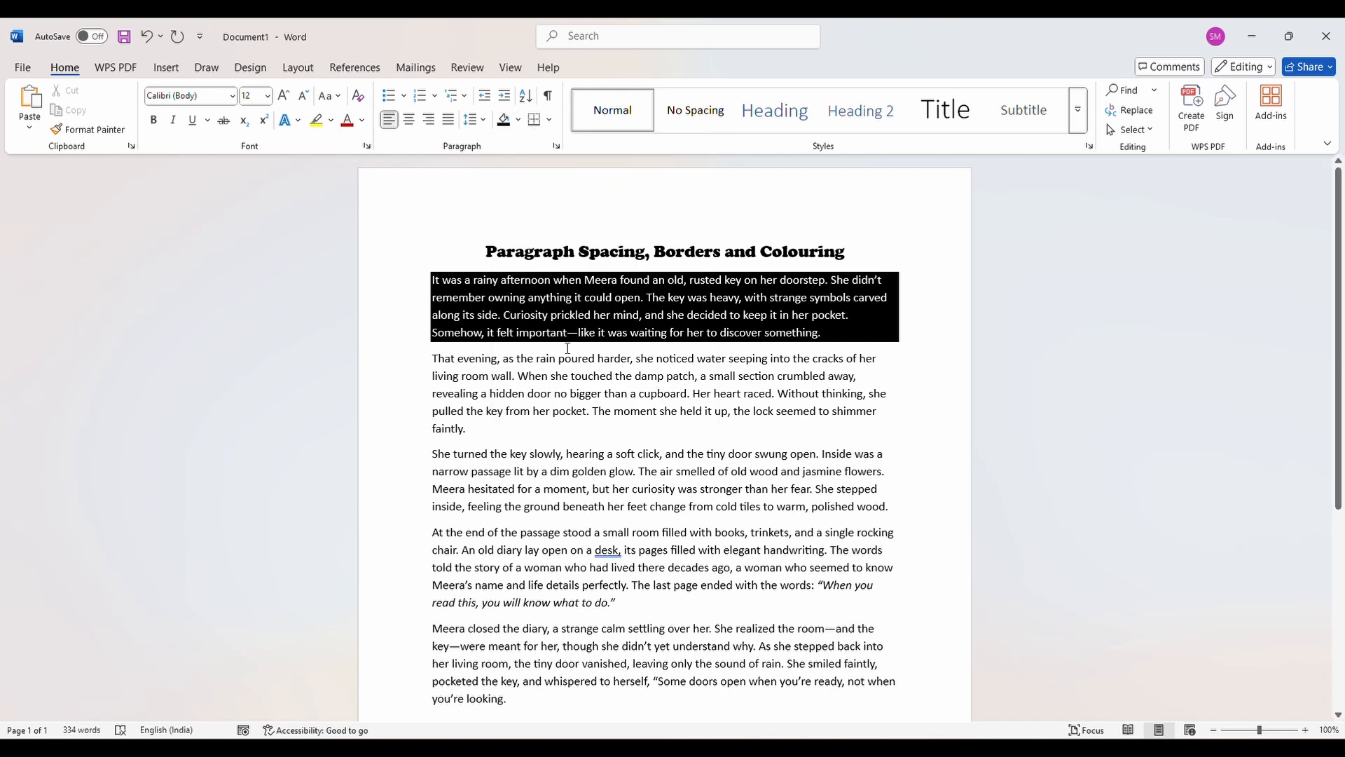
click(517, 119)
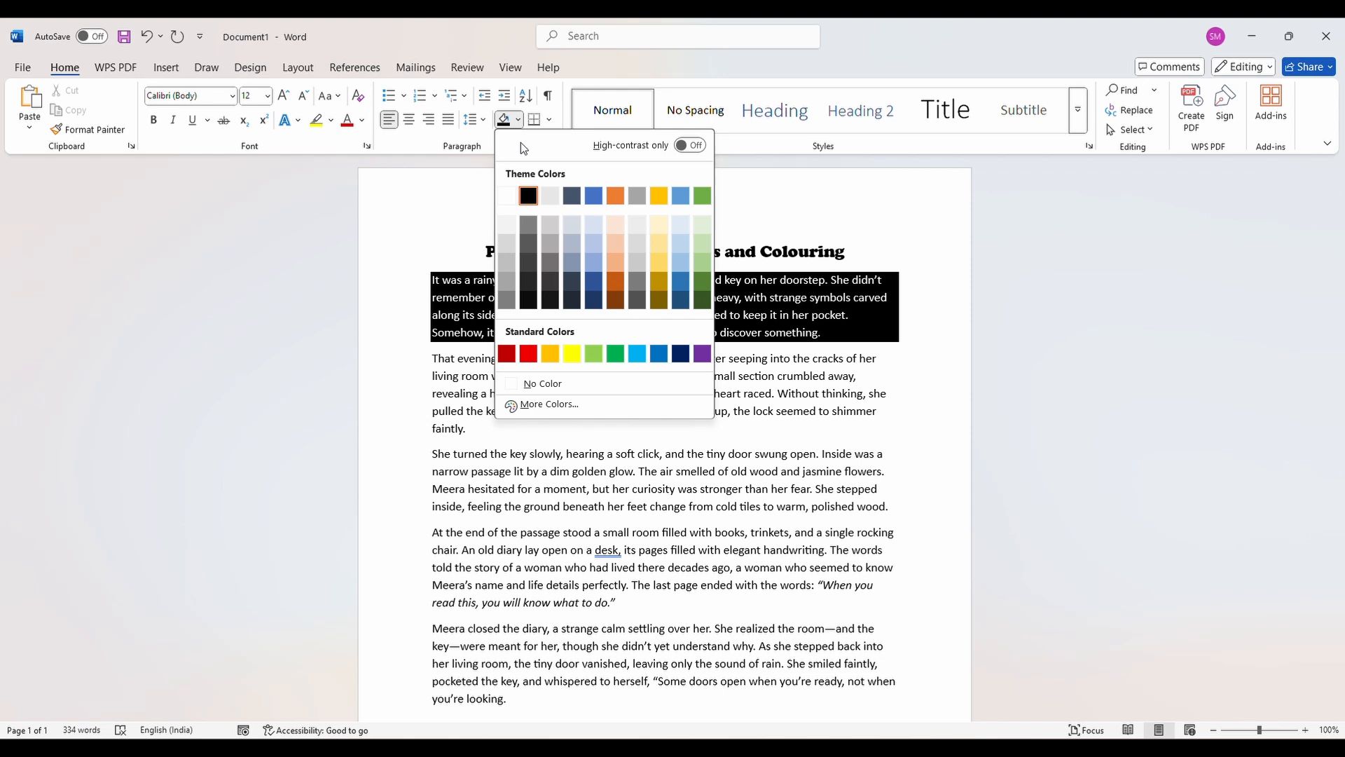
click(548, 201)
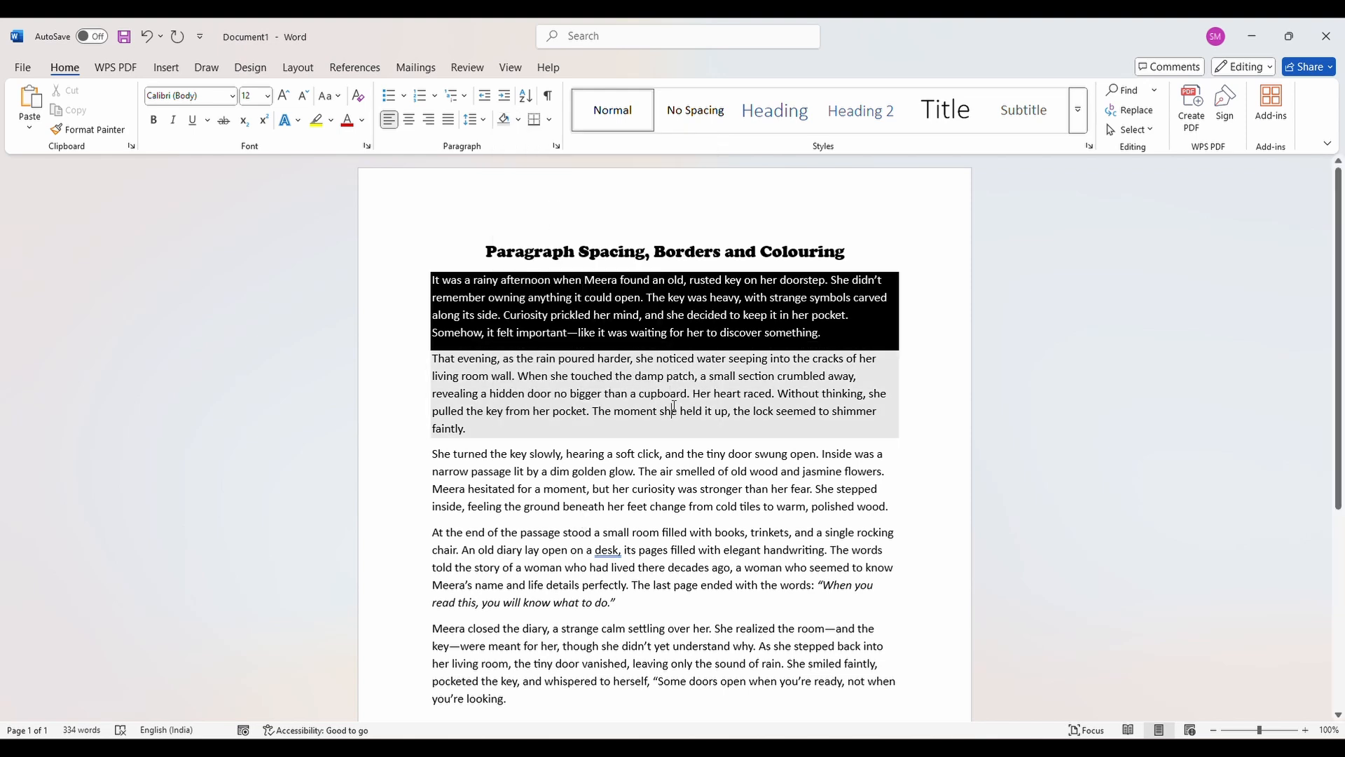
click(680, 302)
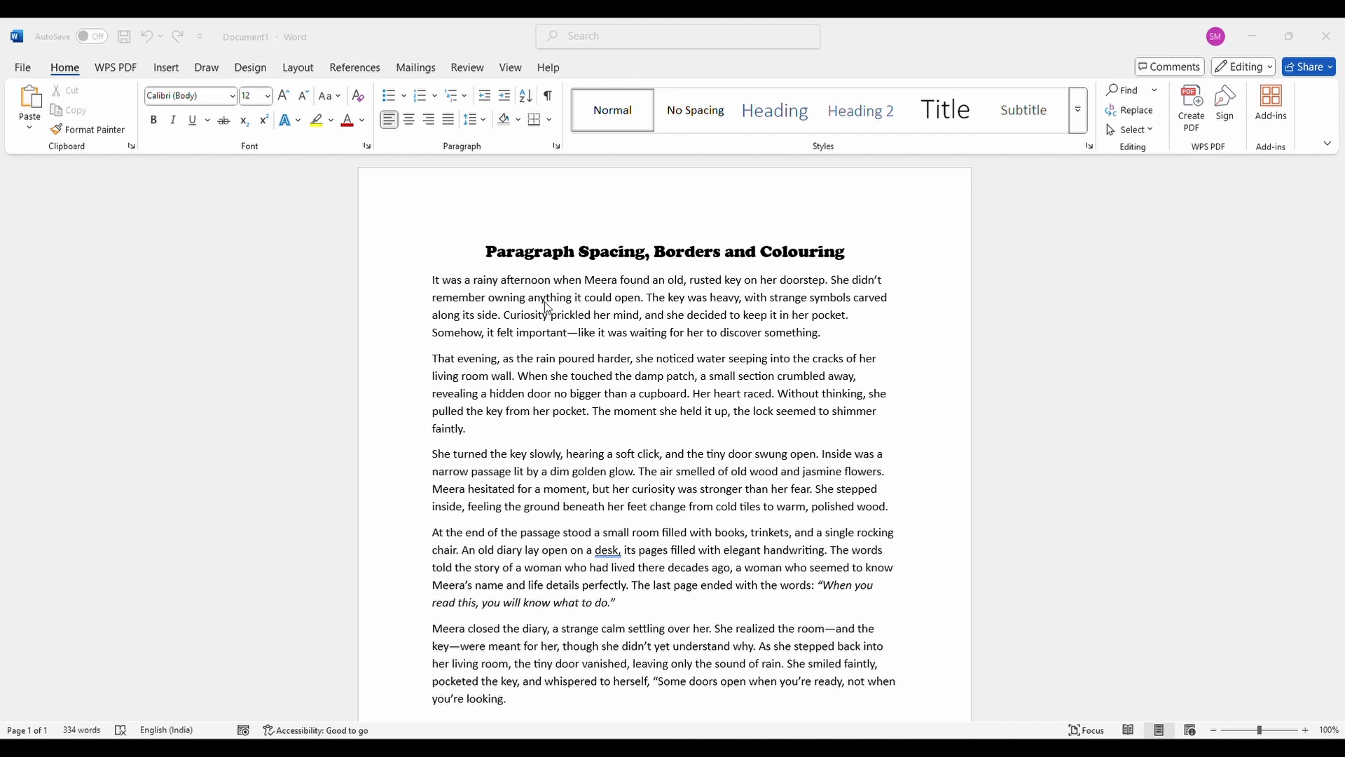
- Add a left border to the first body paragraph
click(452, 295)
click(523, 326)
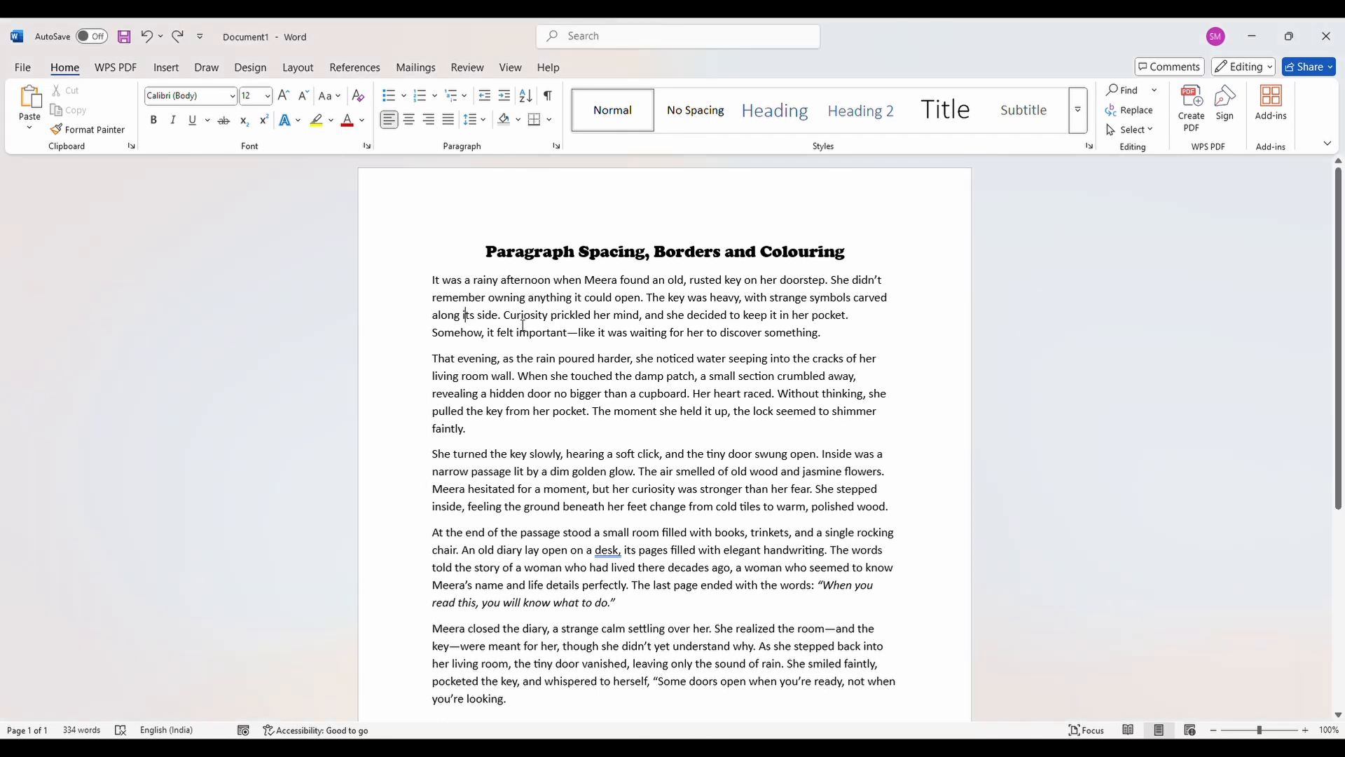
click(549, 121)
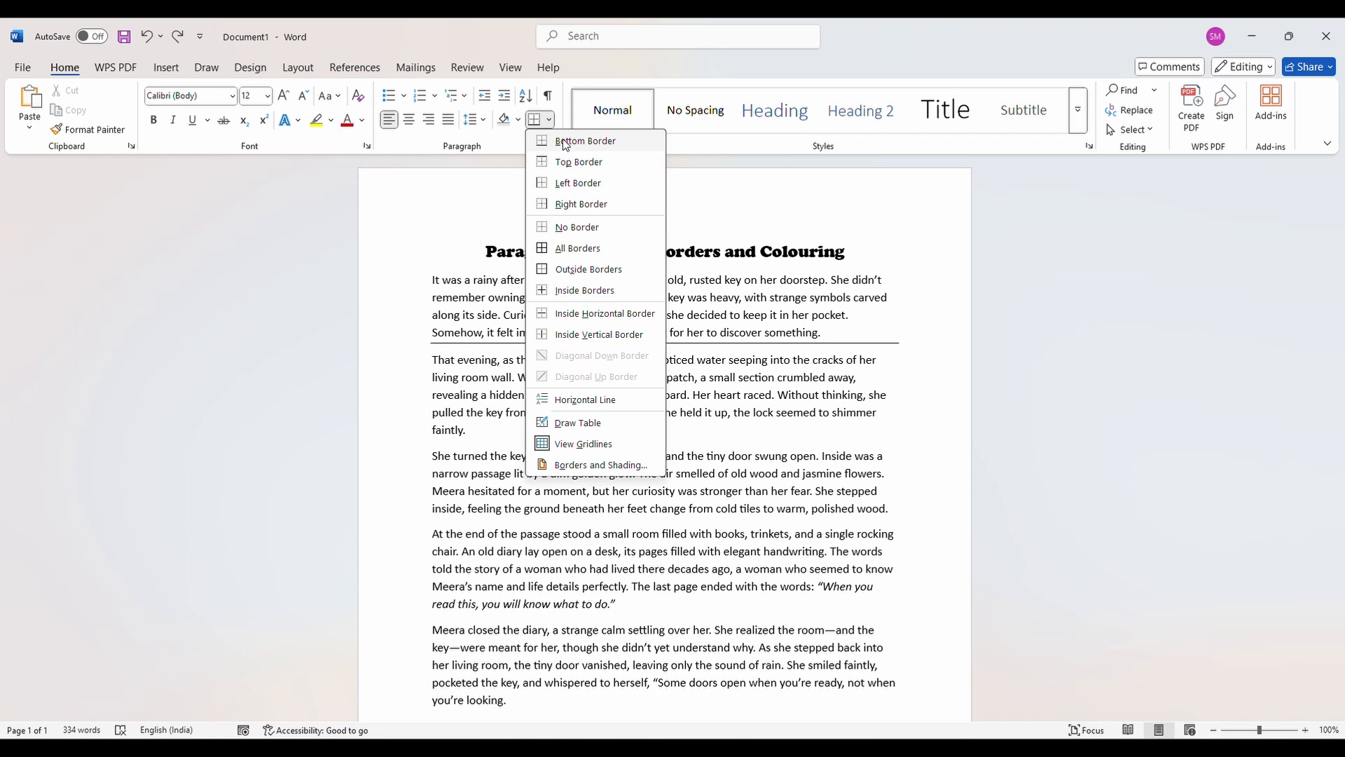
click(586, 187)
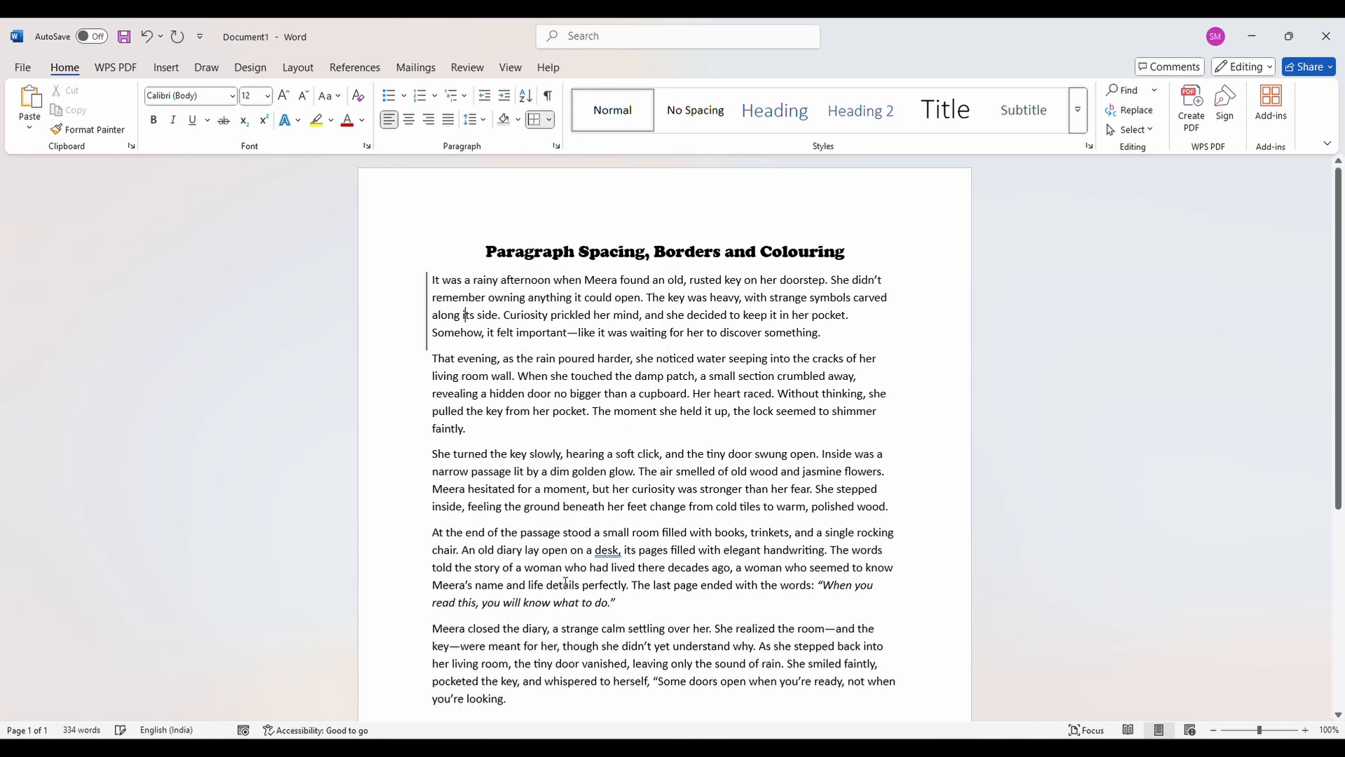
- Add a left border to the second body paragraph
click(439, 380)
click(549, 119)
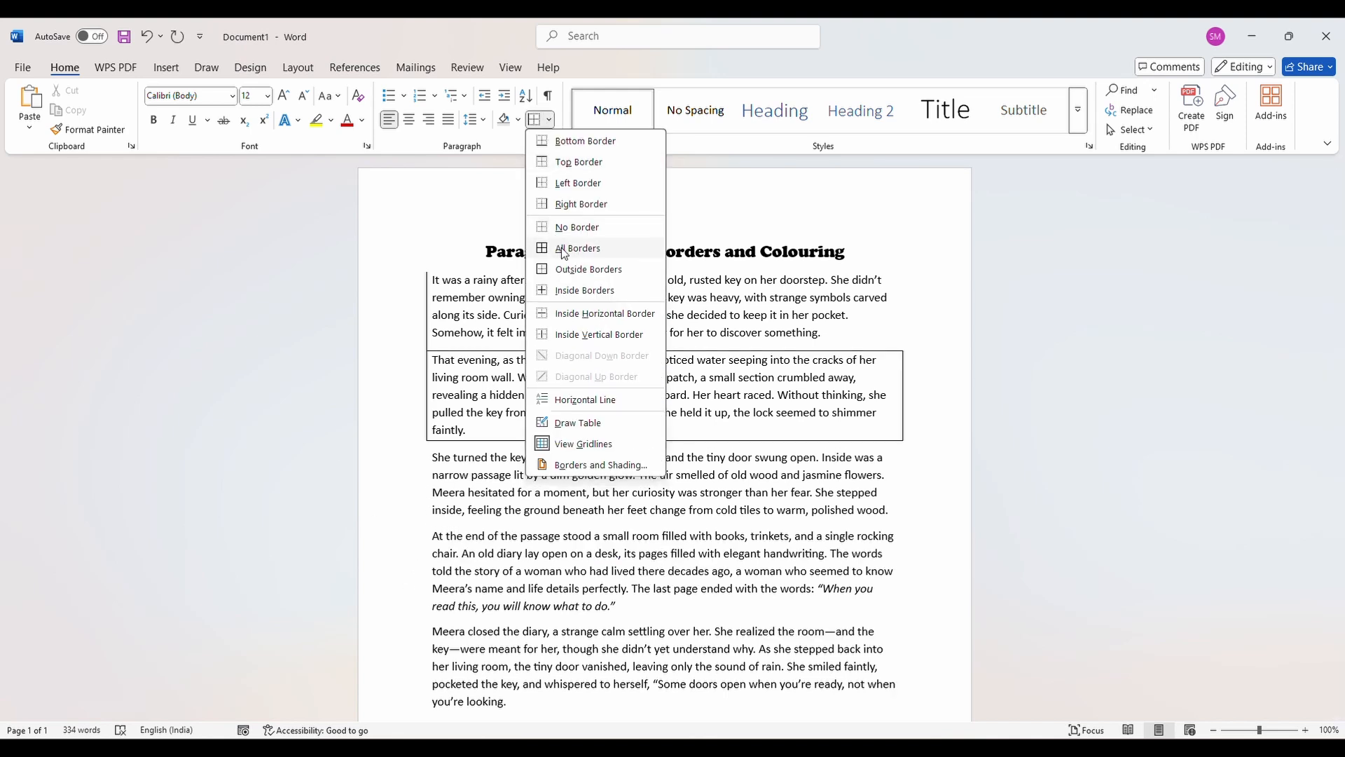
click(581, 192)
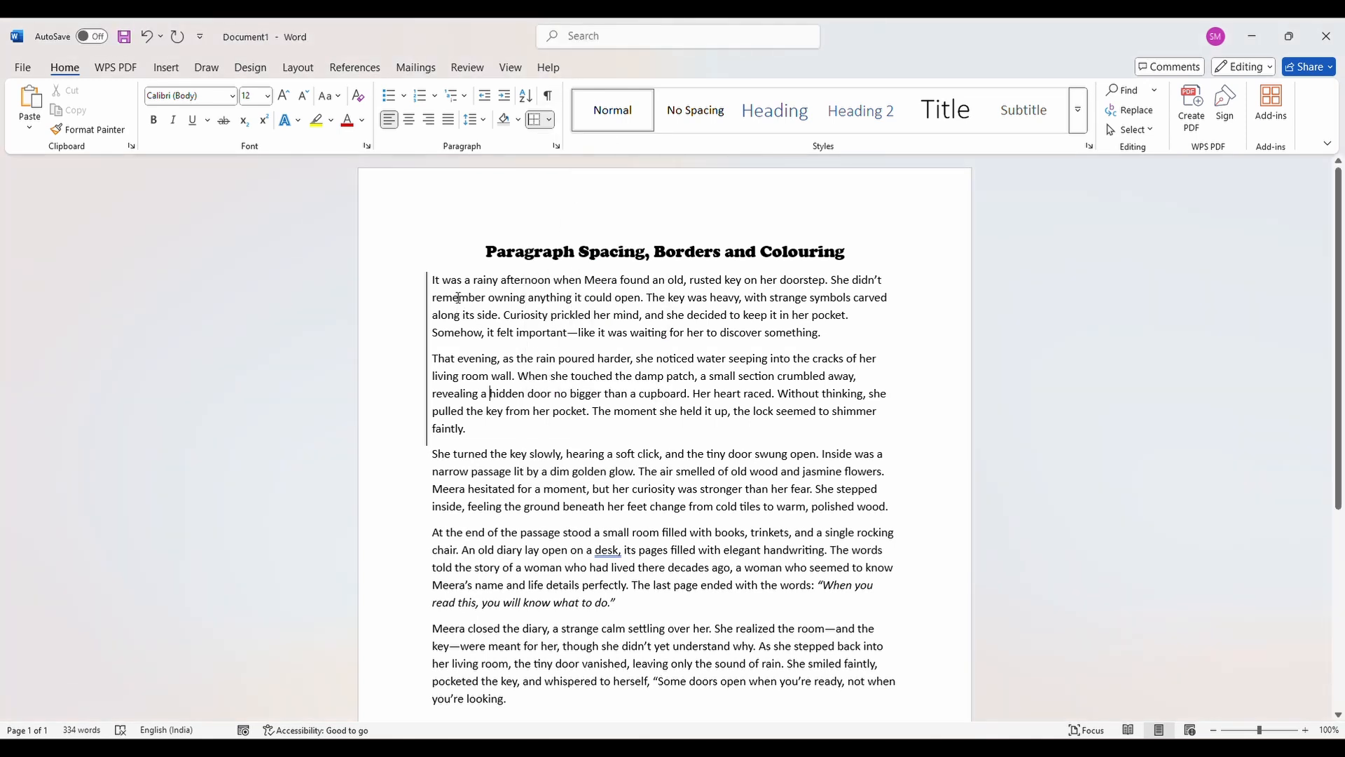
- Apply a left border to all five body paragraphs below the title
drag(434, 279, 507, 699)
click(549, 119)
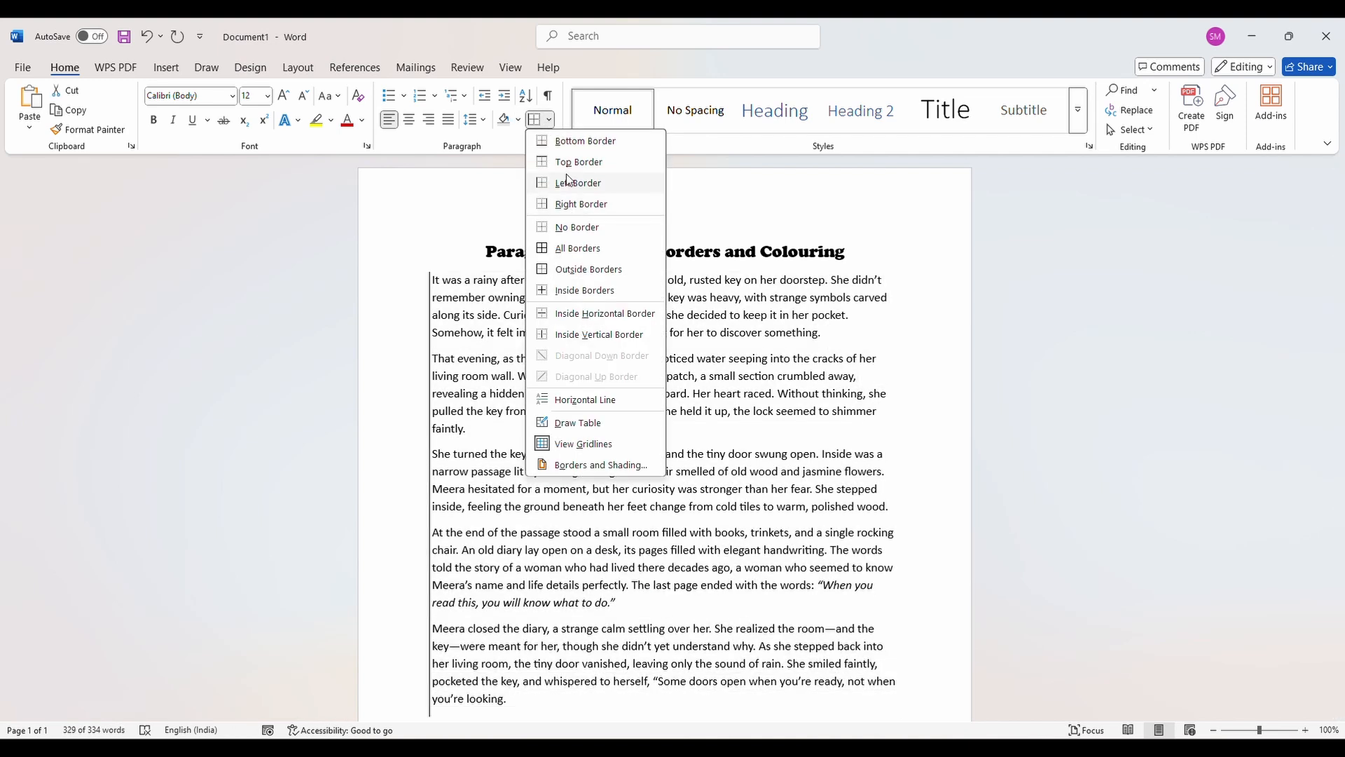
click(568, 182)
click(658, 472)
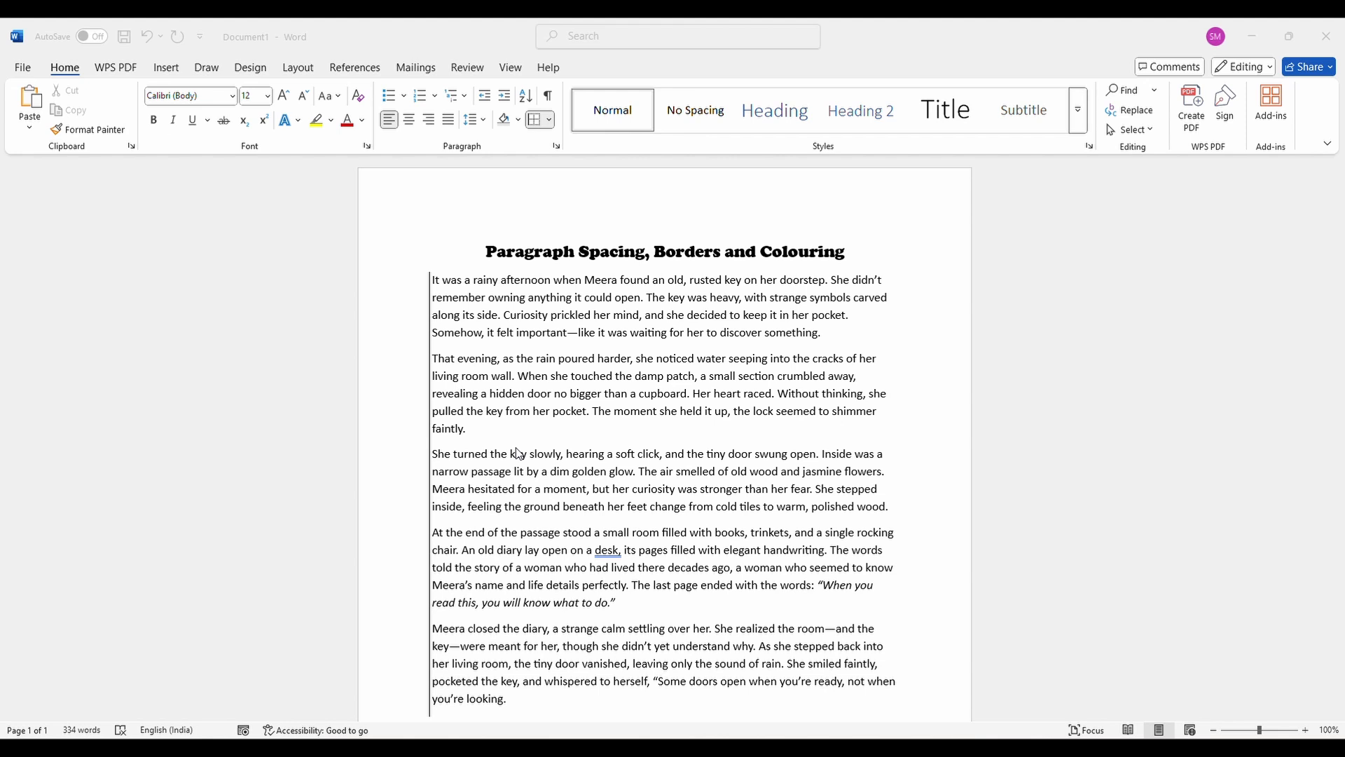
- Insert an empty paragraph after the first body paragraph and delete it with the formatting marks shown
click(832, 335)
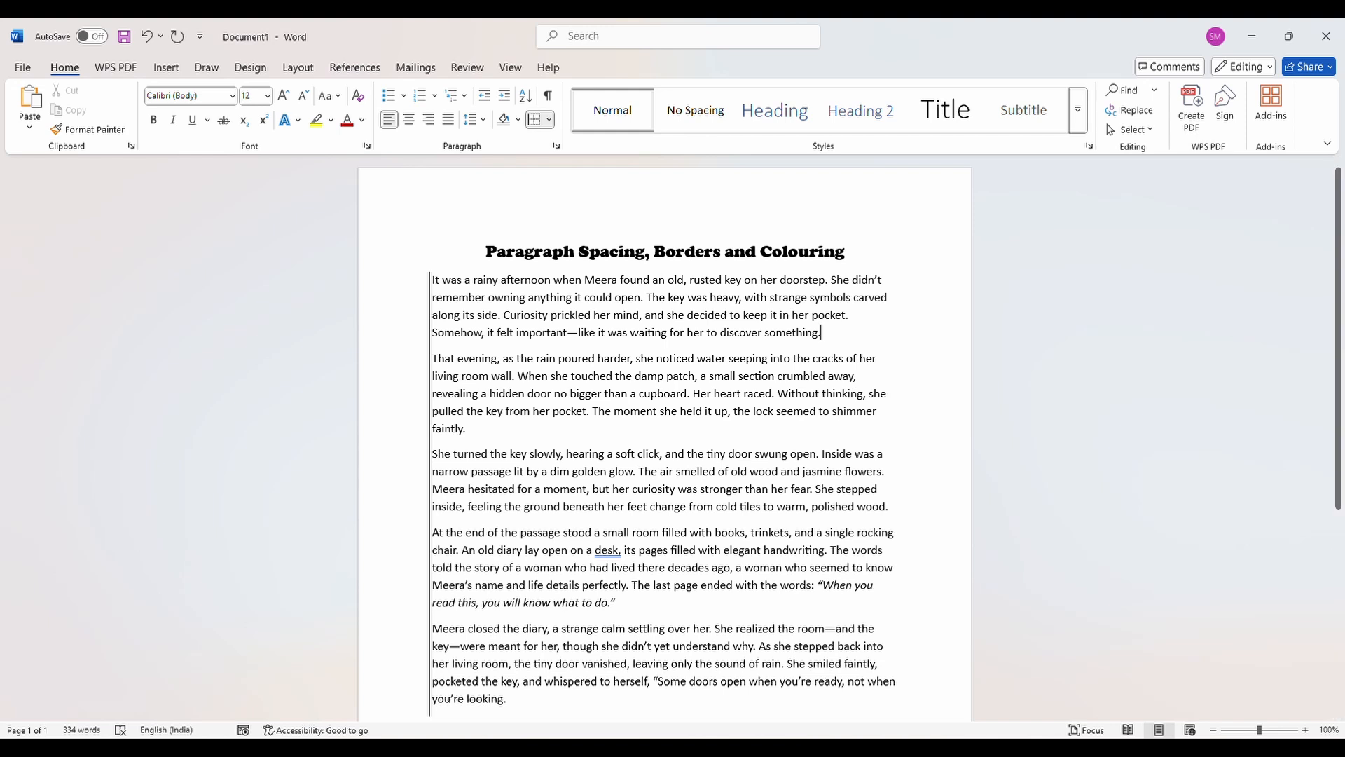
key(Return)
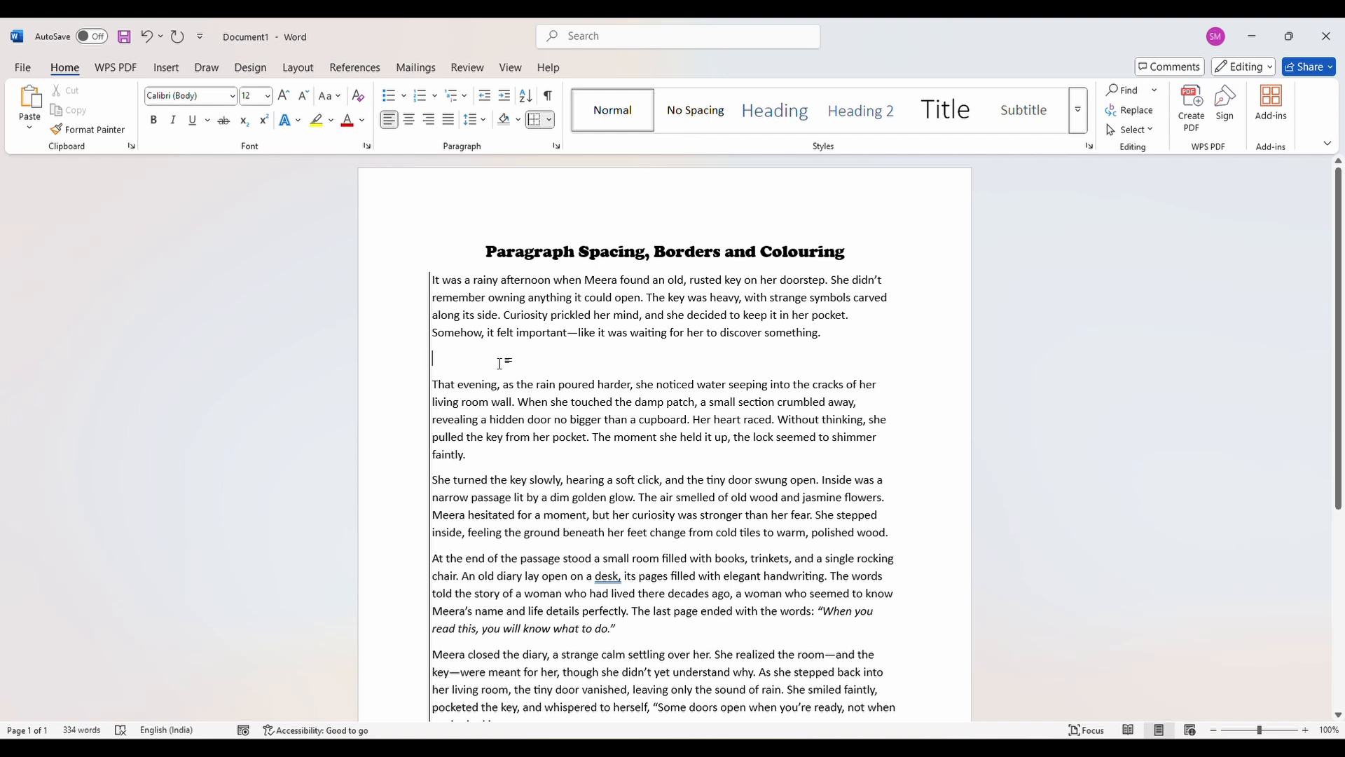
click(549, 103)
key(BackSpace)
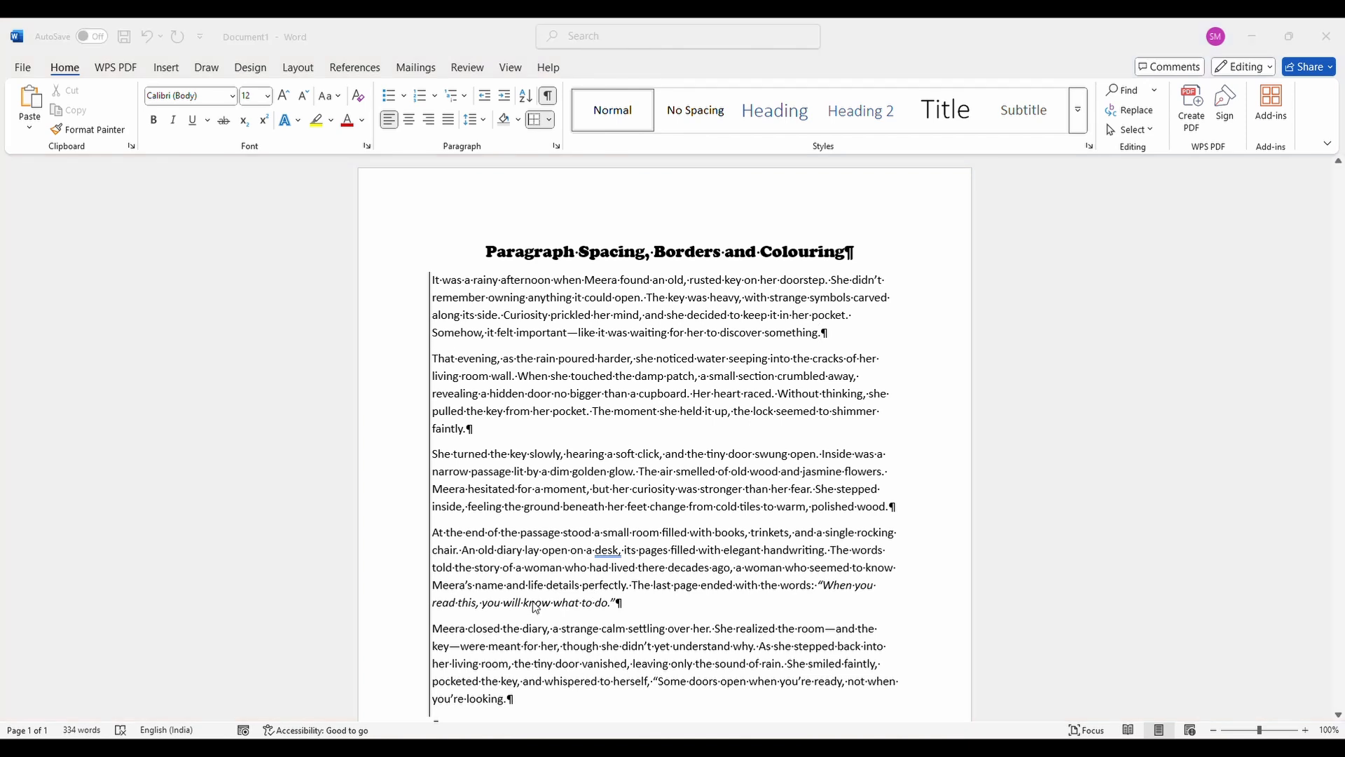
- Hide the formatting marks after trying to select the text upward from the last paragraph
scroll(534, 607, down, 1)
click(550, 672)
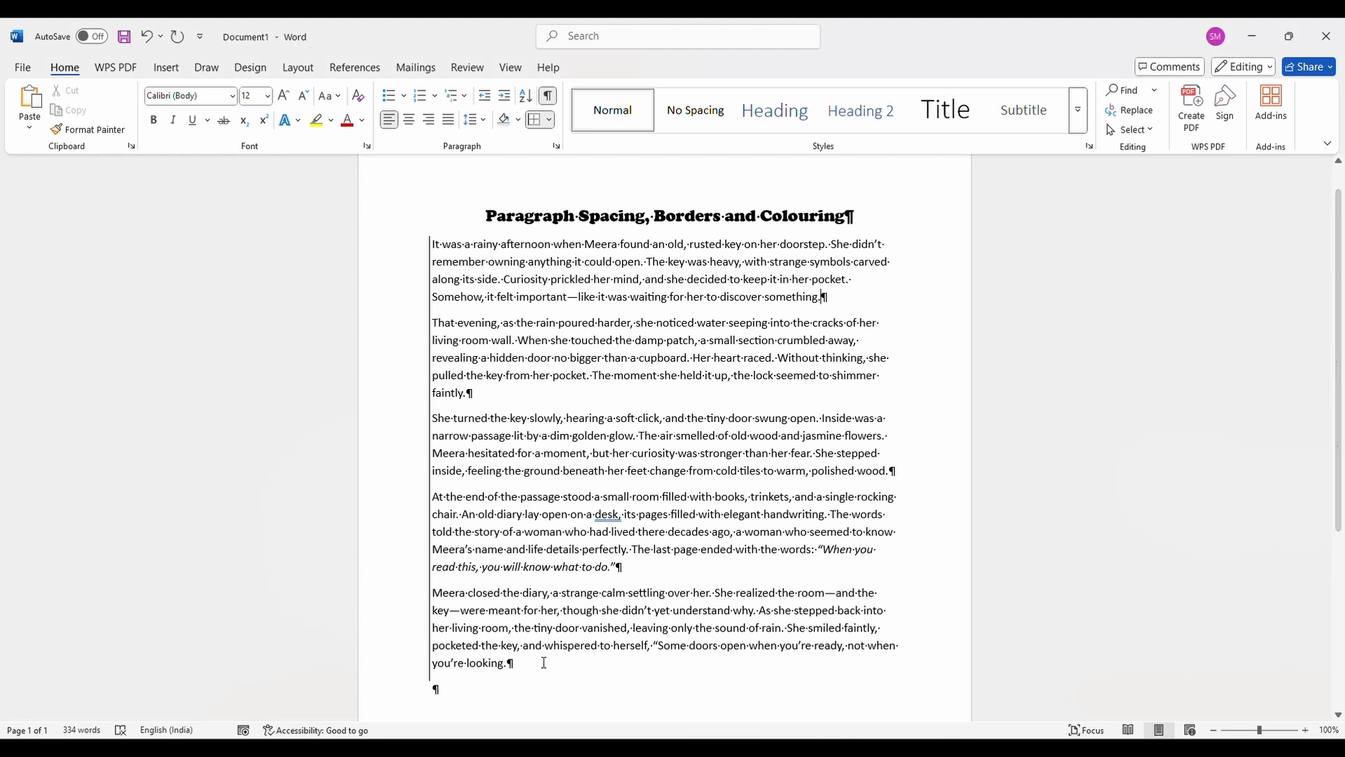
drag(531, 678, 418, 481)
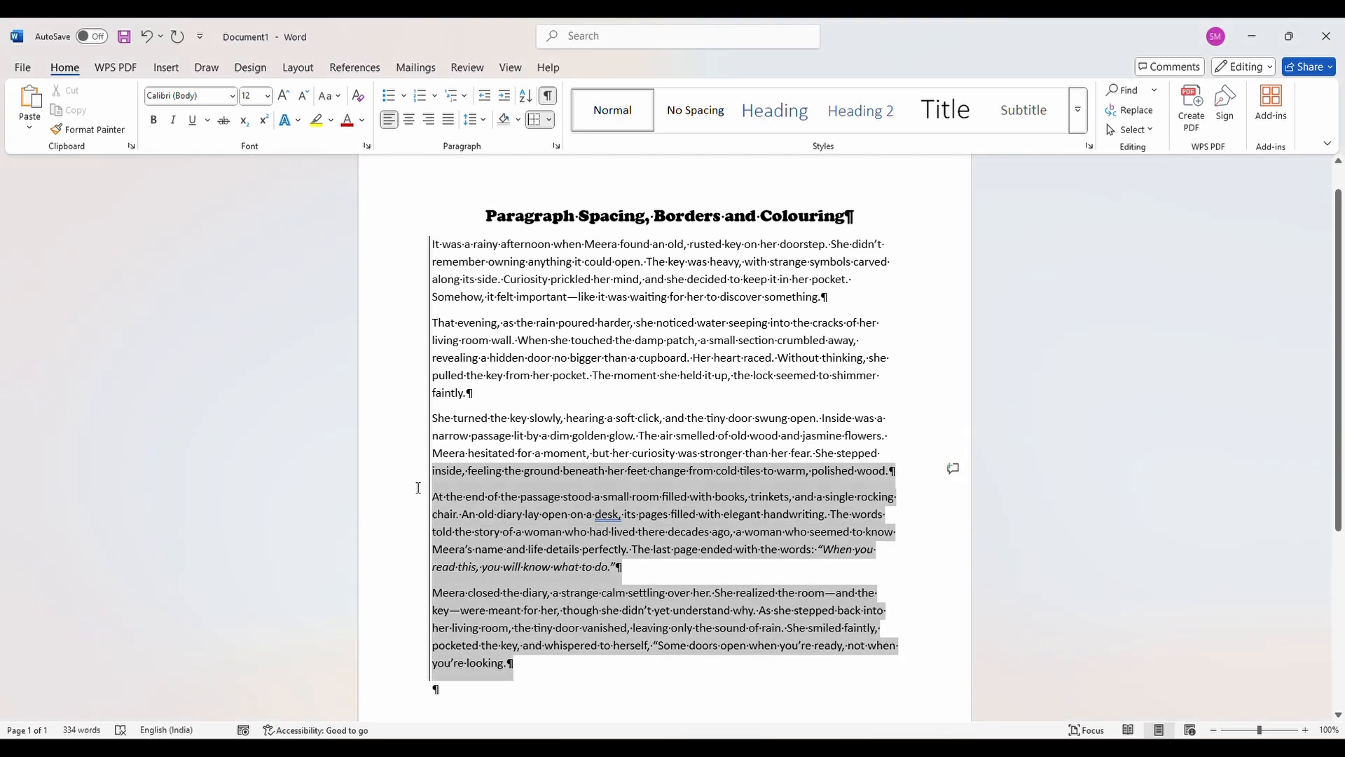
click(547, 95)
- Select all five body paragraphs and open their line spacing options, moving the dialog clear of the text
click(535, 667)
drag(534, 667, 412, 248)
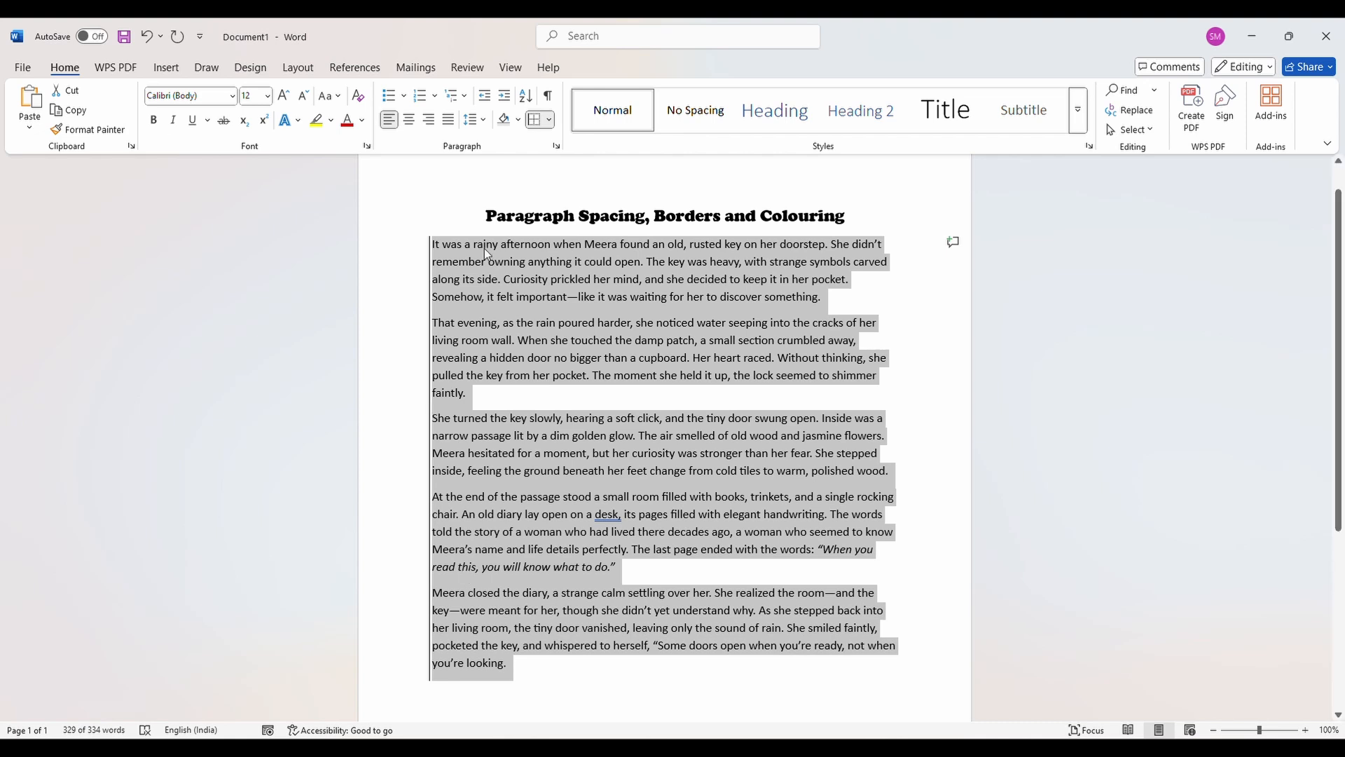
click(482, 124)
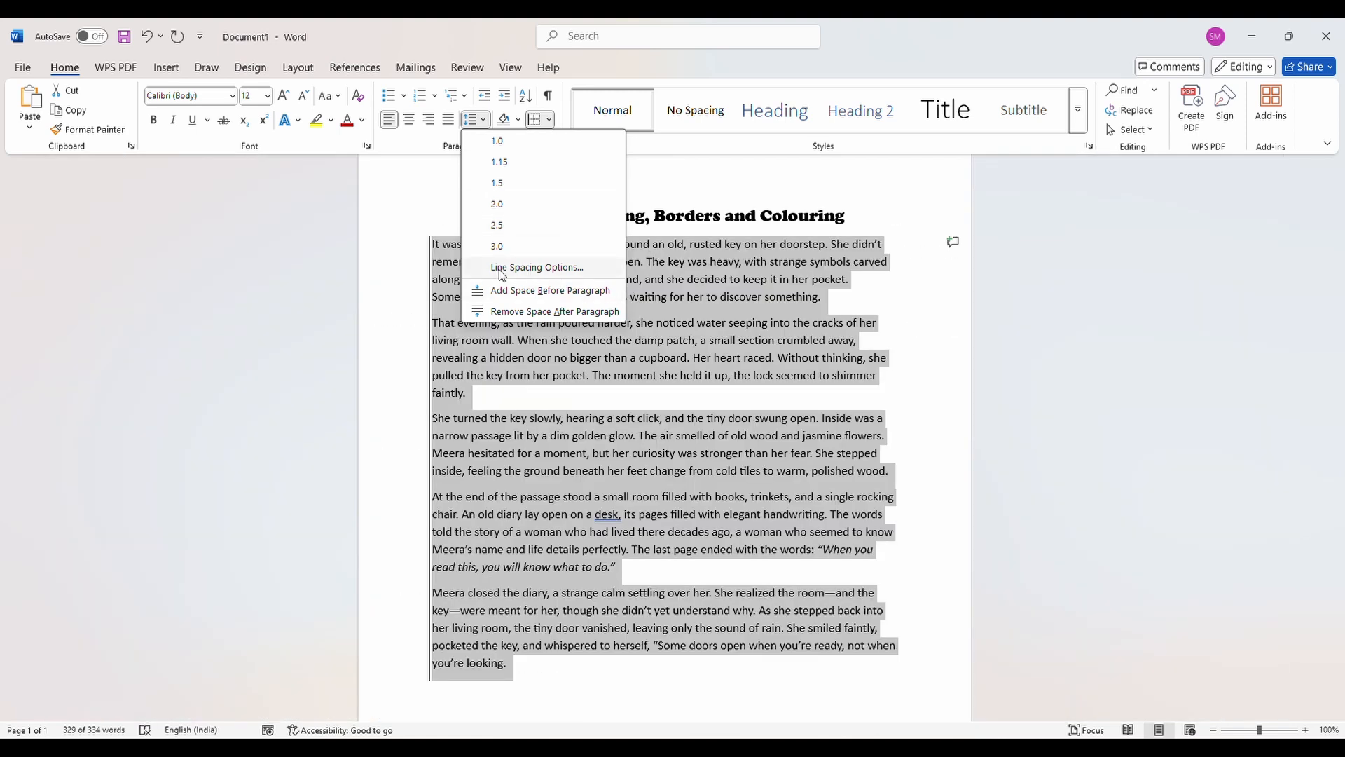
click(545, 269)
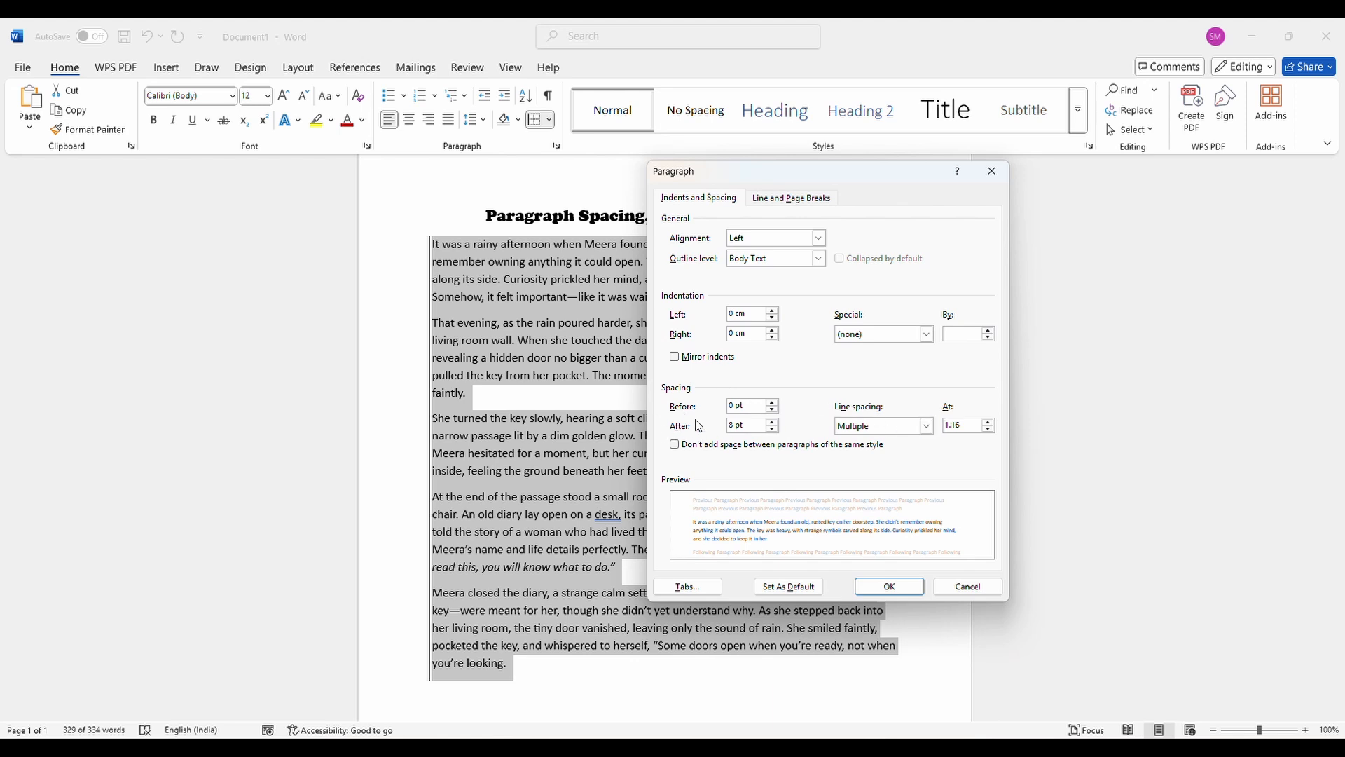
click(586, 53)
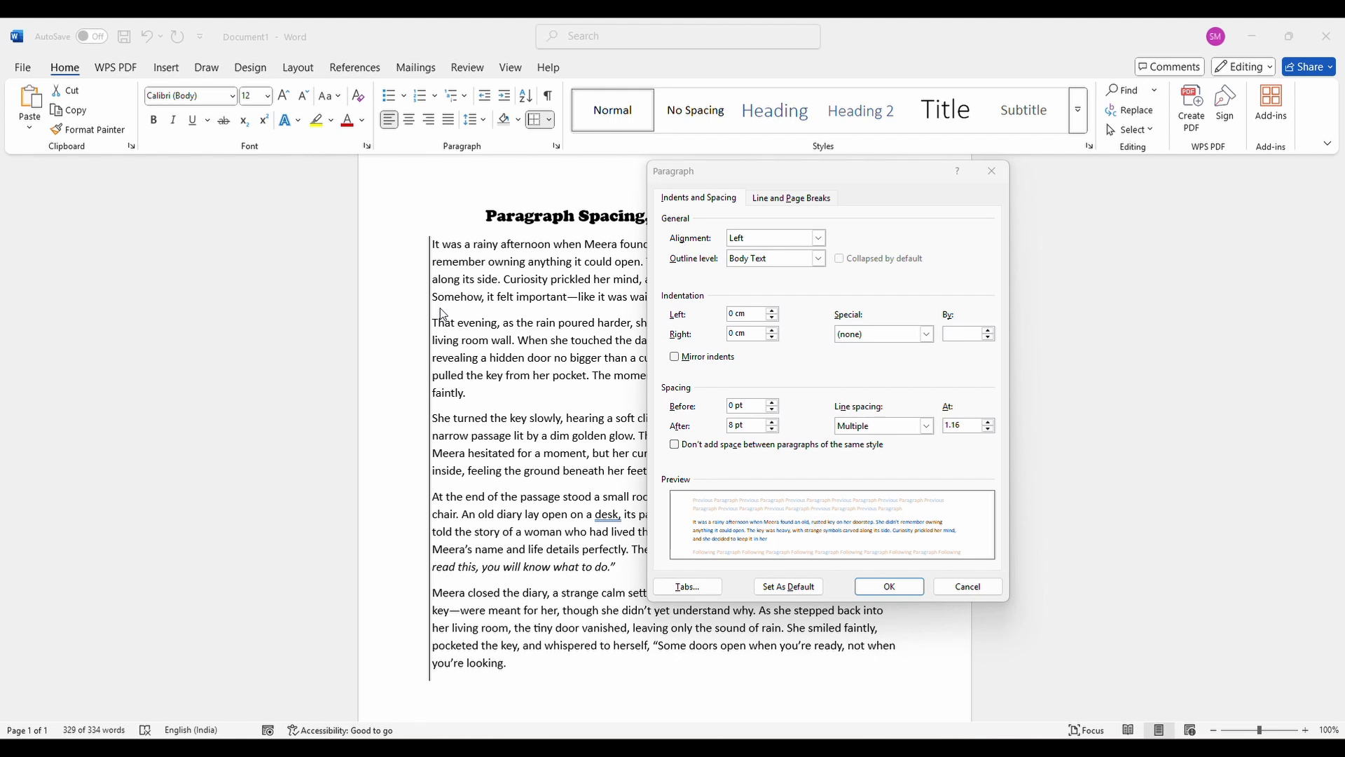
drag(858, 180, 1135, 177)
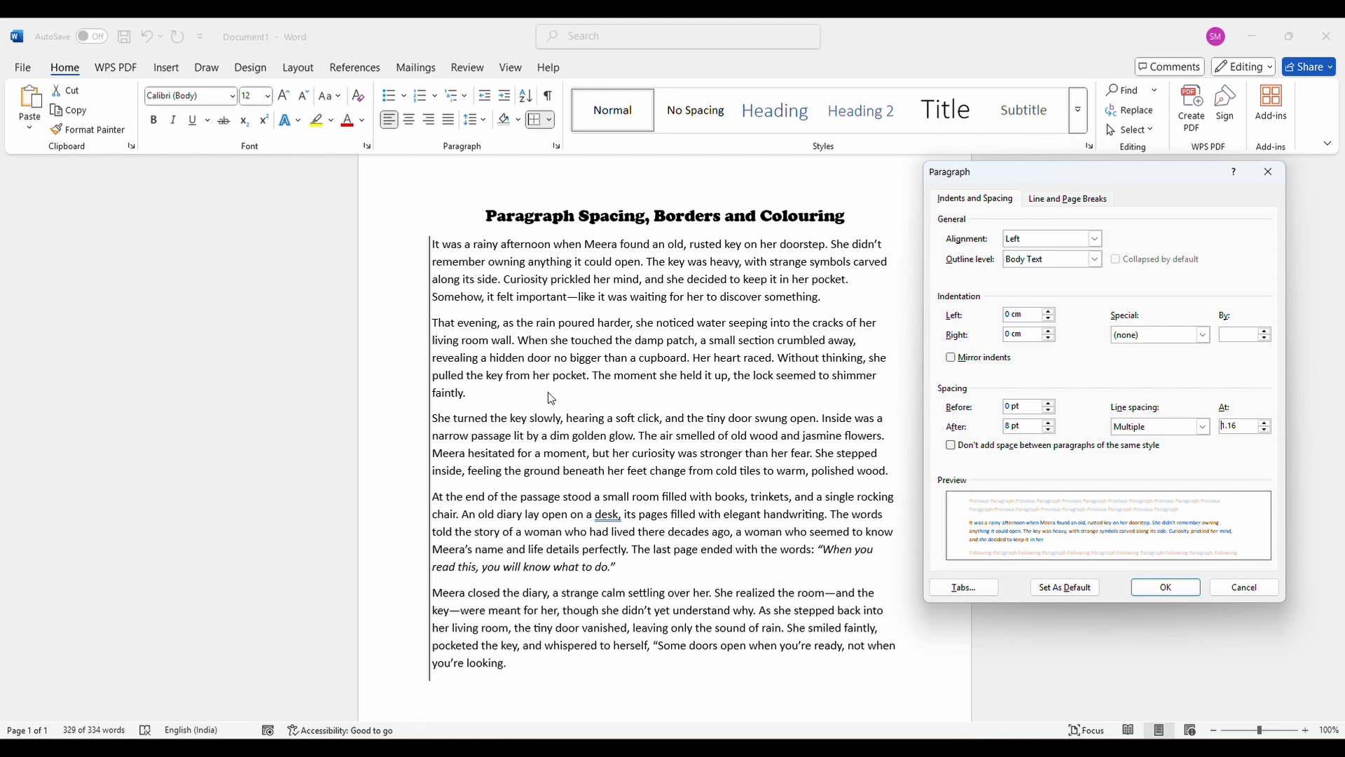
- Try spacing values of 18 pt, 12 pt and 6 pt after the selected body paragraphs
click(469, 393)
click(1049, 422)
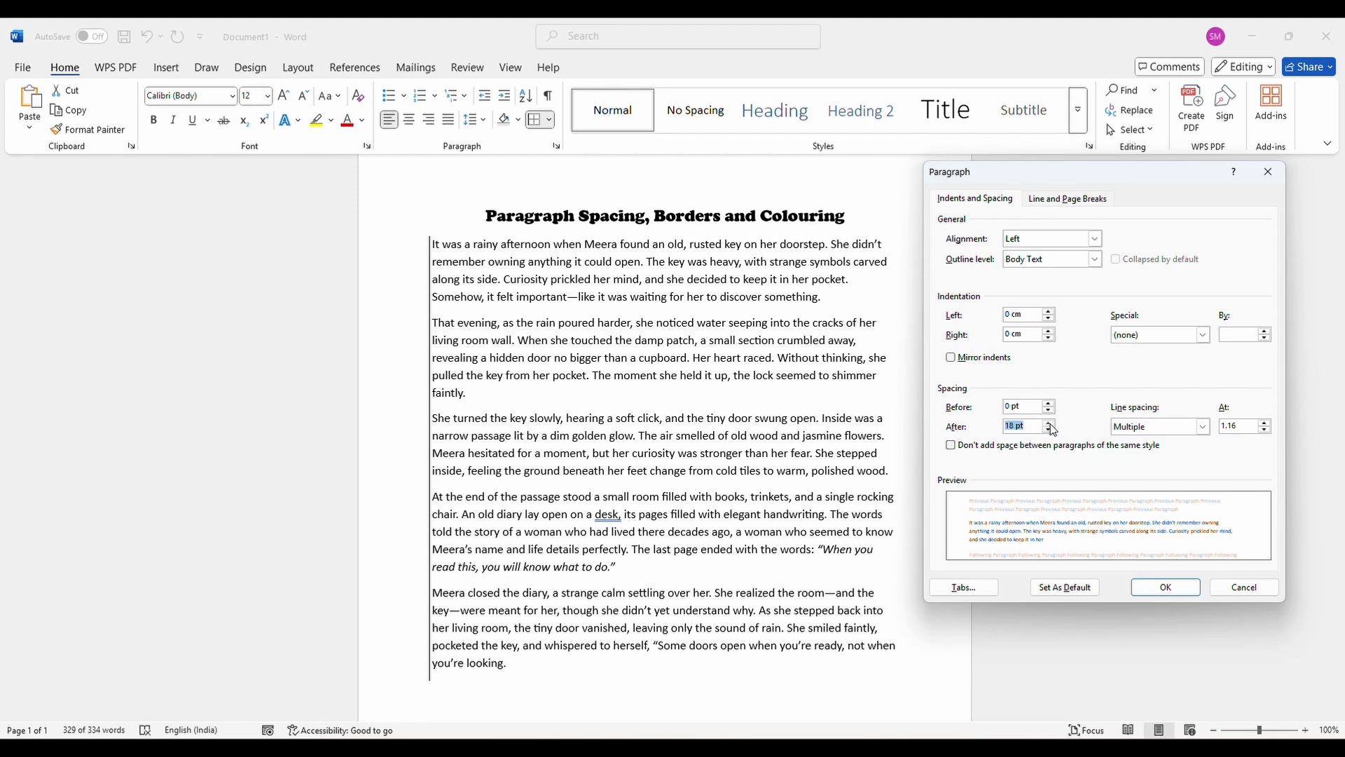
click(1049, 422)
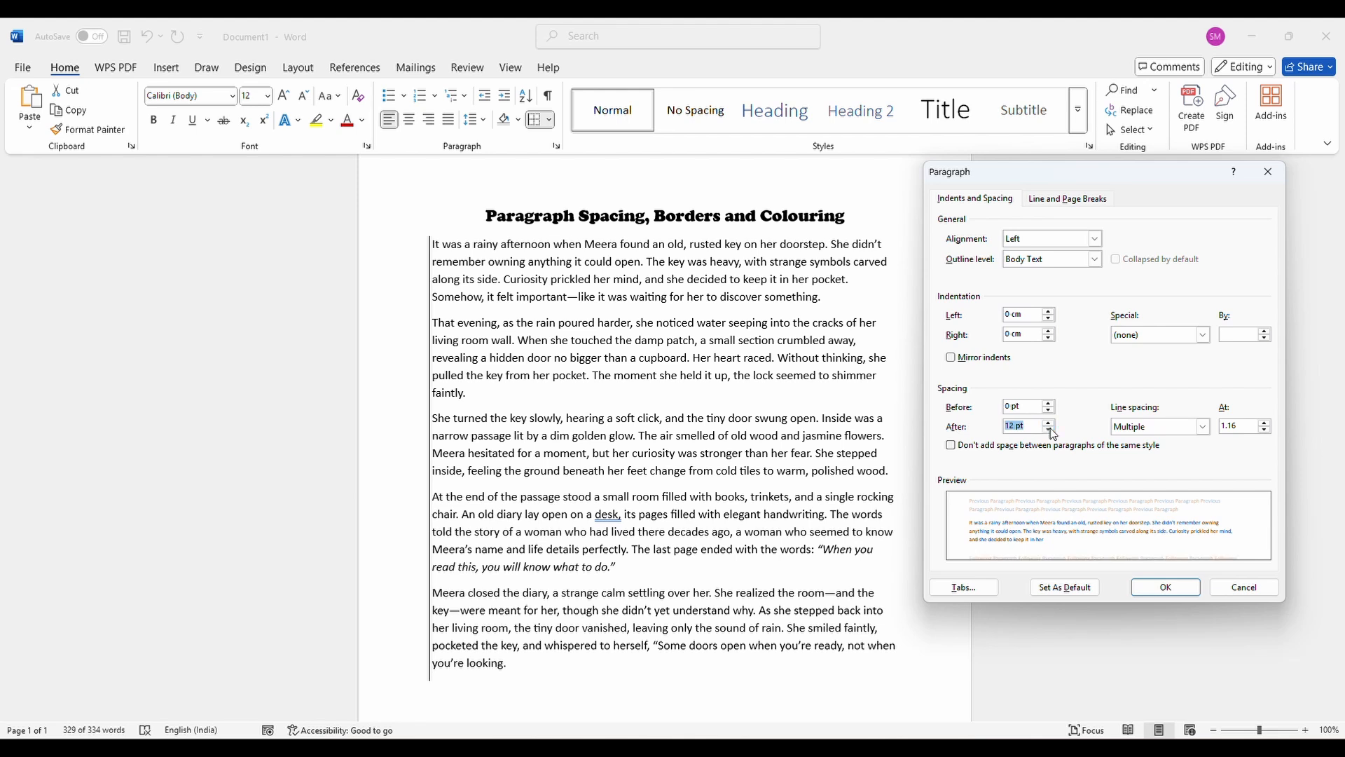
click(1049, 429)
click(1049, 429)
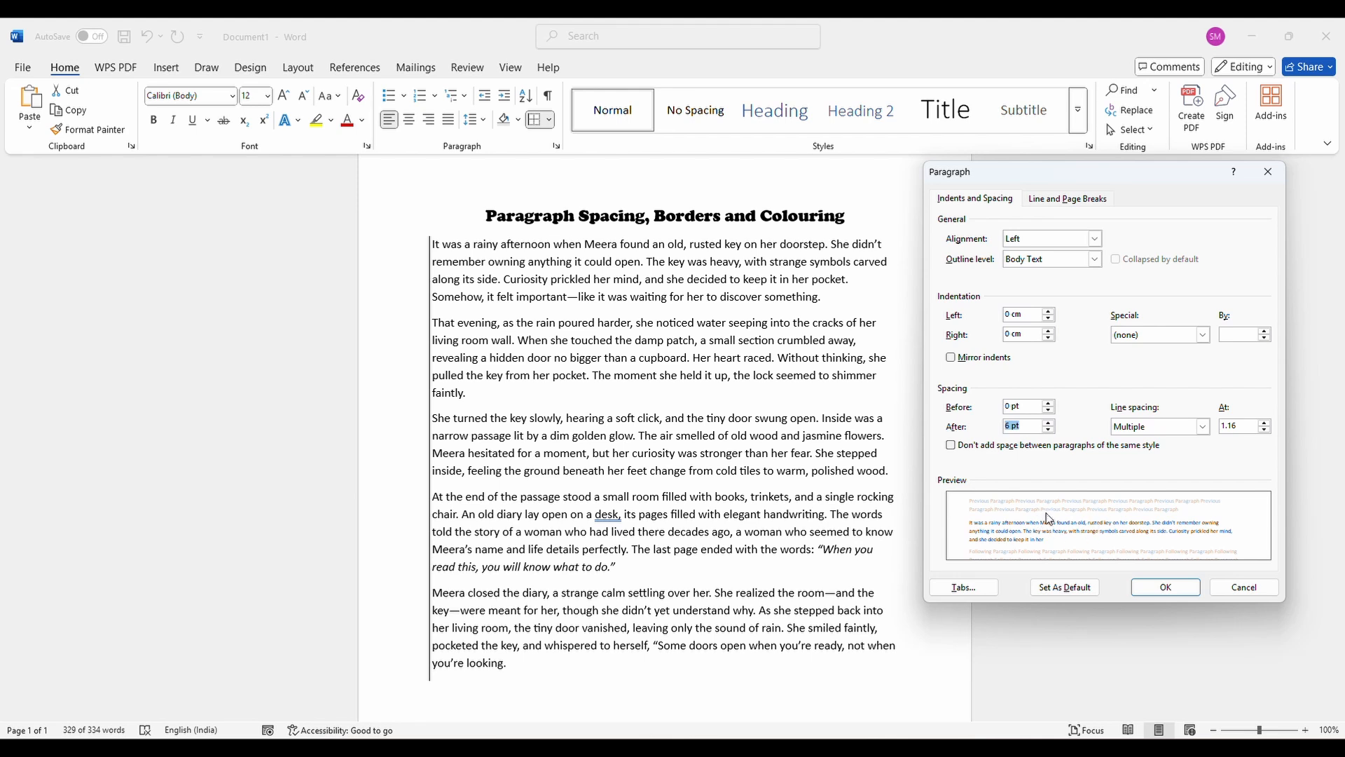
- Raise the spacing after the body paragraphs to 24 pt, and lower it step by step to Auto
drag(1049, 186, 774, 198)
click(775, 435)
click(774, 435)
click(775, 434)
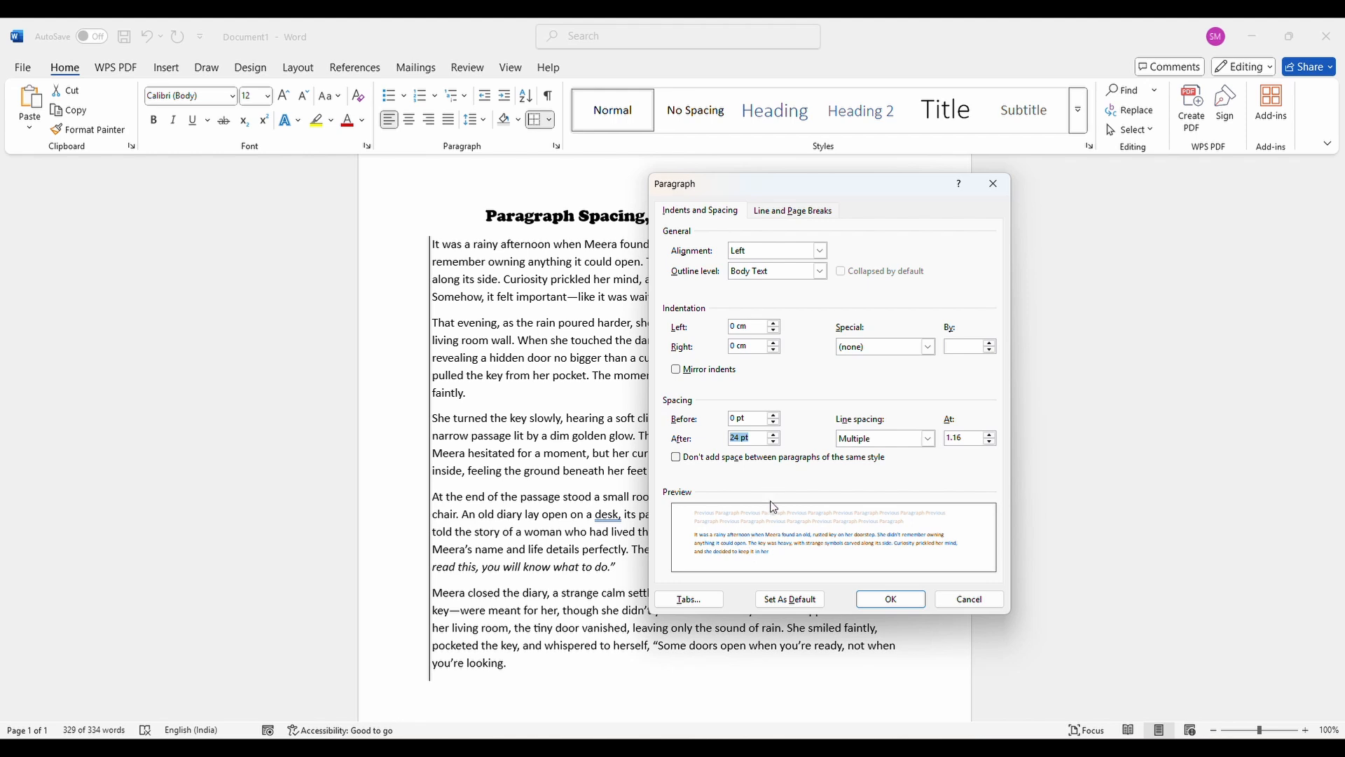
click(776, 435)
click(776, 442)
click(776, 443)
click(776, 443)
click(776, 443)
click(776, 443)
click(776, 443)
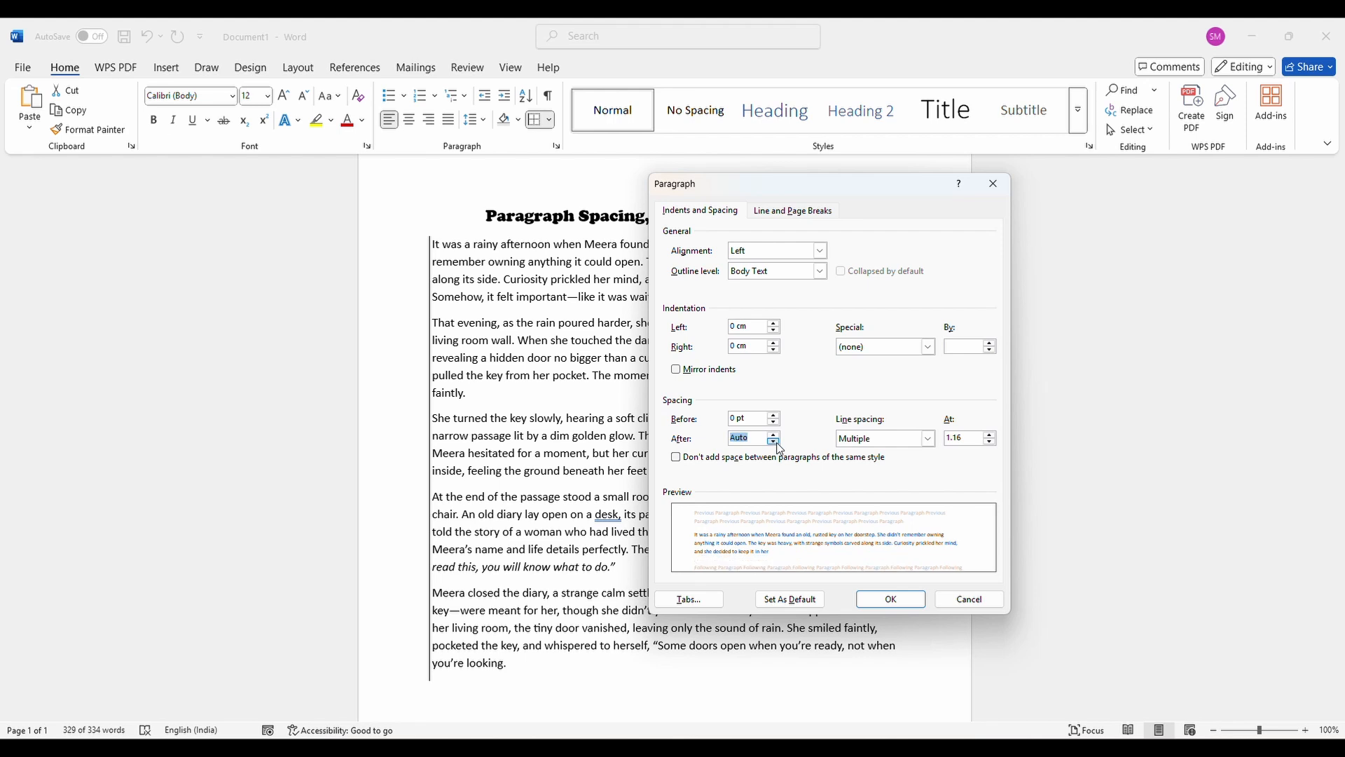
- Set the spacing after the five body paragraphs to 18 pt and apply it
click(776, 435)
click(776, 435)
click(776, 435)
click(776, 435)
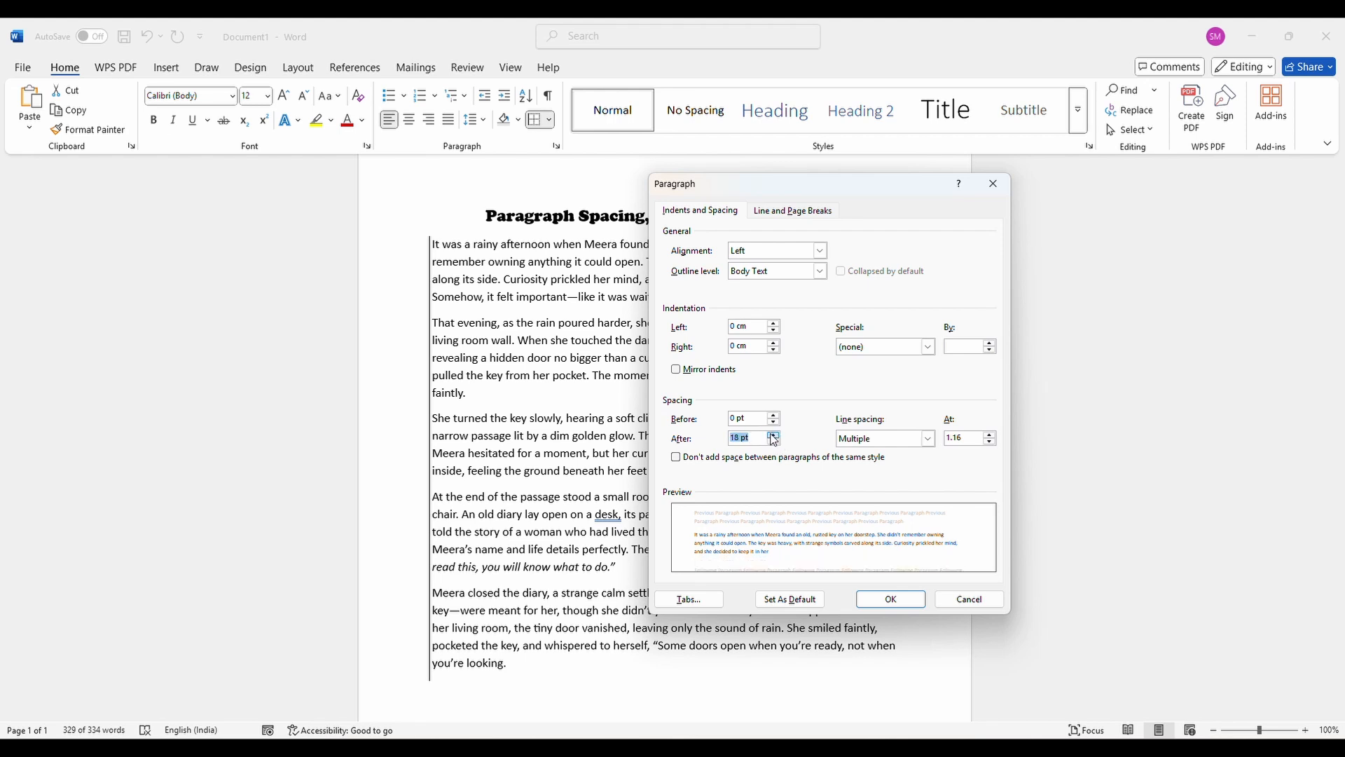
click(891, 599)
click(544, 402)
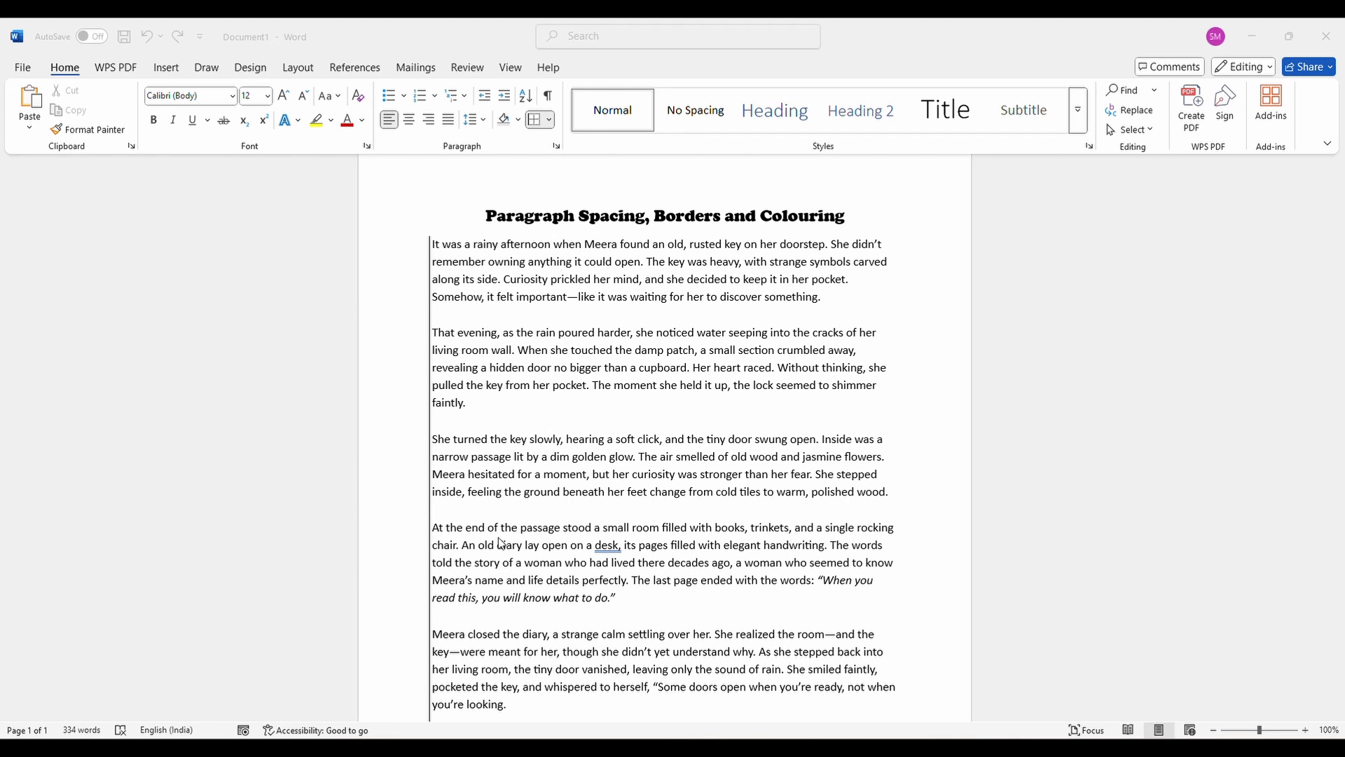
- Indent the first line of the first body paragraph with manual blank space and delete that space again
click(435, 246)
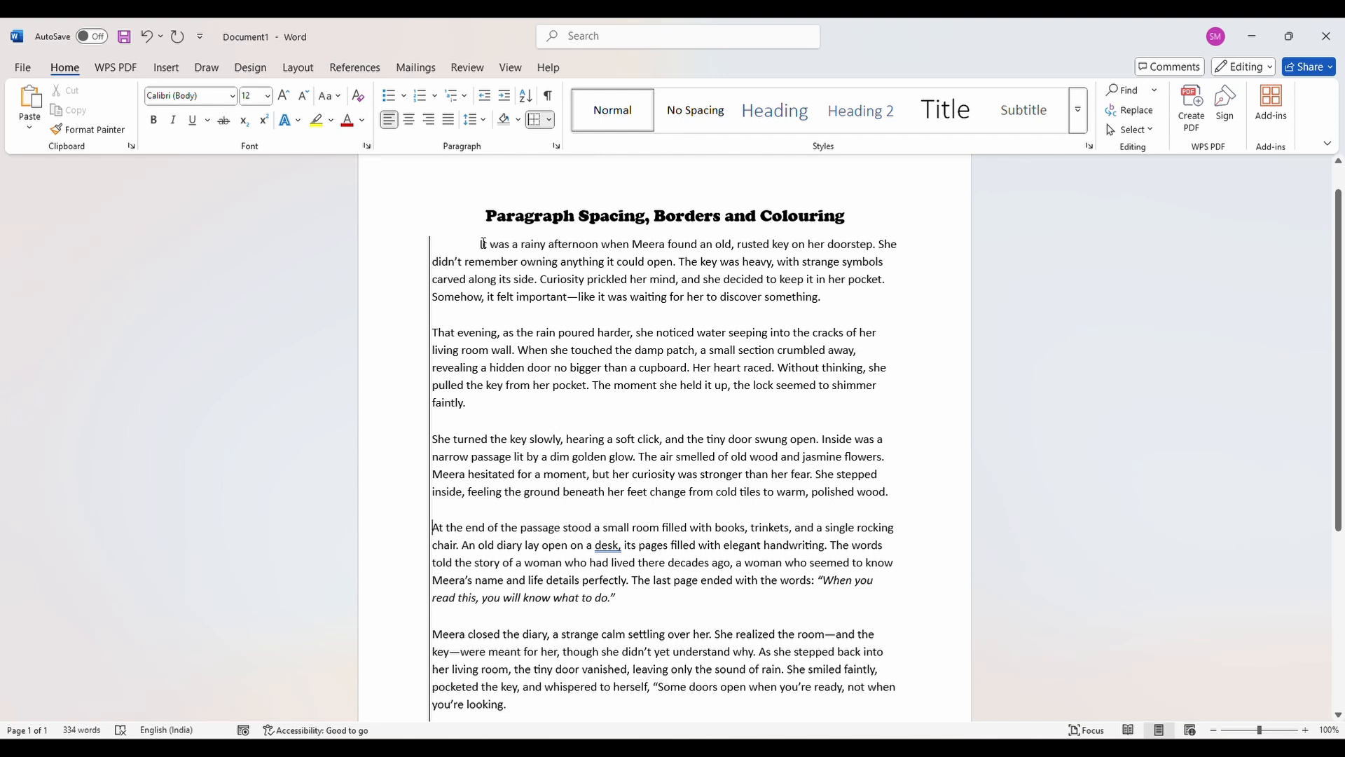
drag(481, 245, 430, 243)
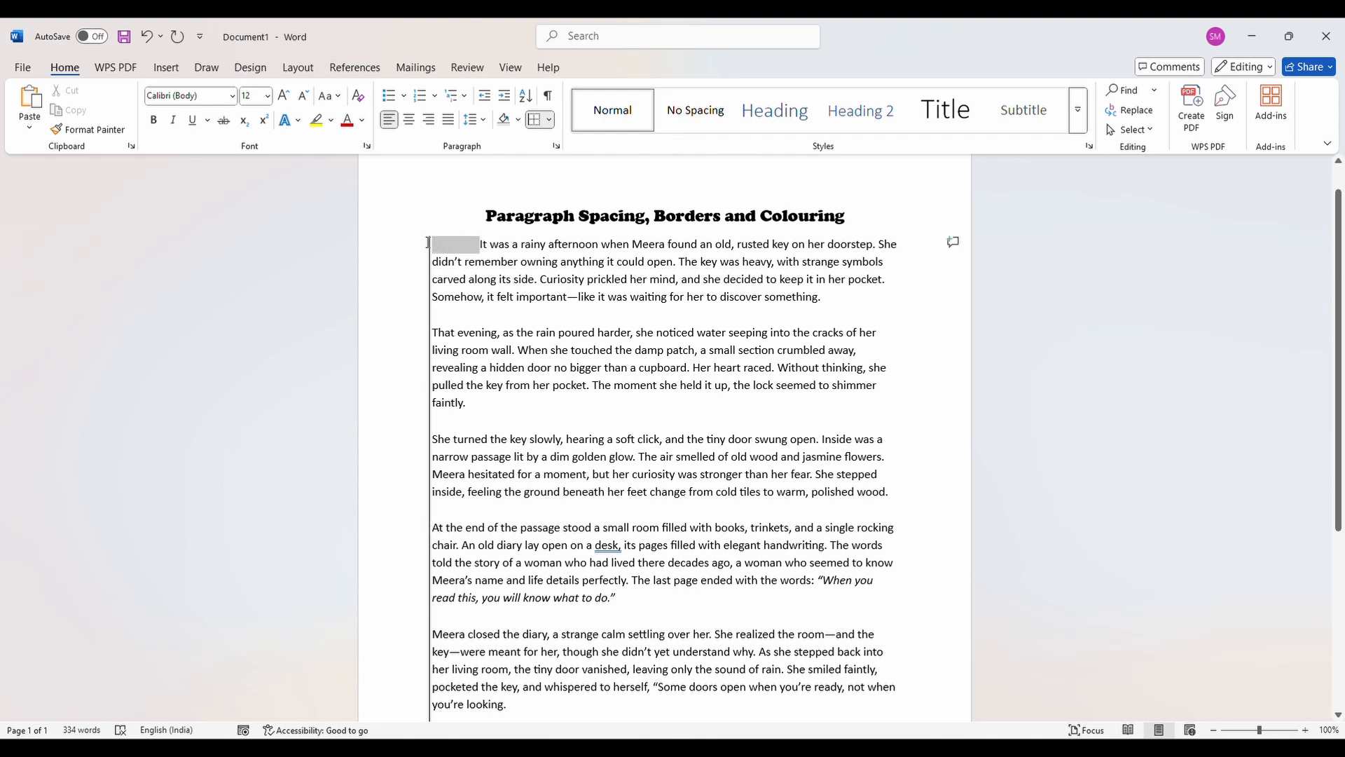
key(BackSpace)
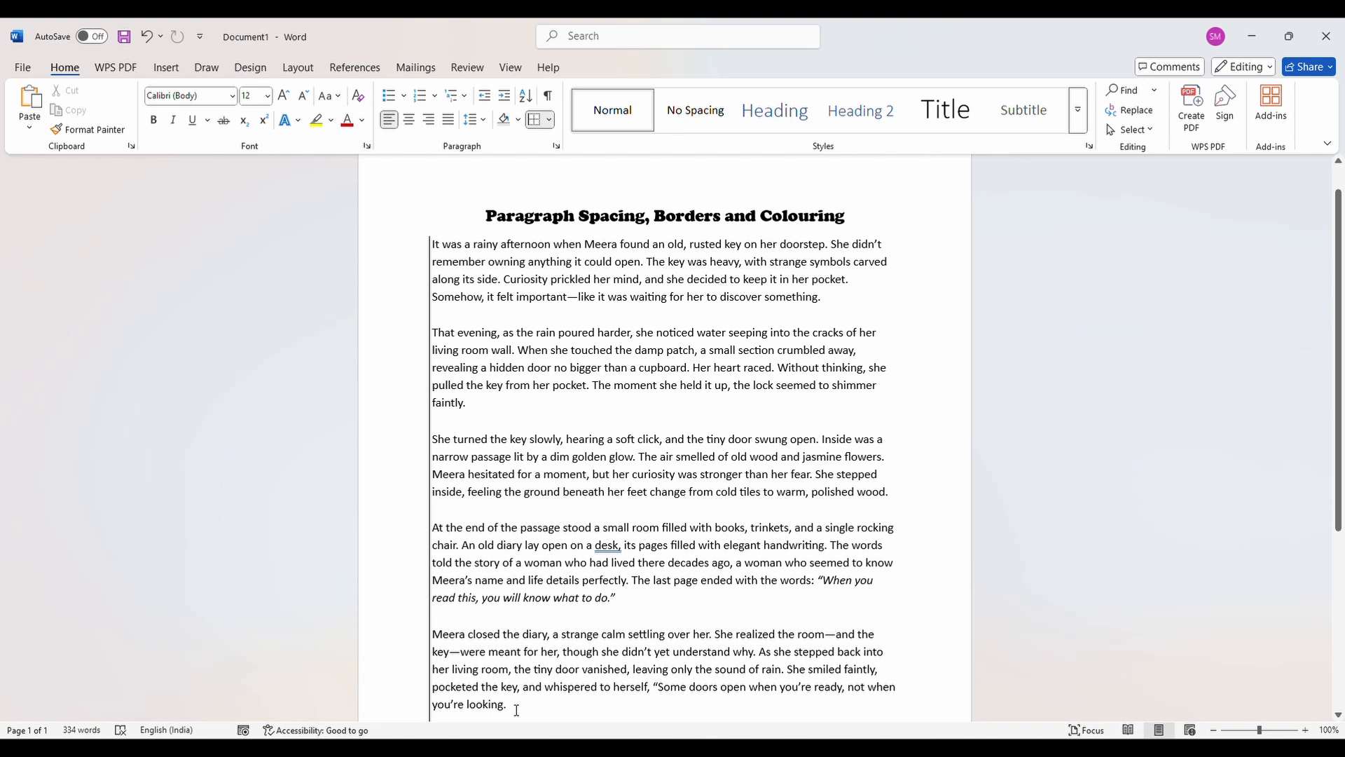
- Apply a special first-line indent of 2 cm to all five body paragraphs and undo it
drag(516, 706, 385, 241)
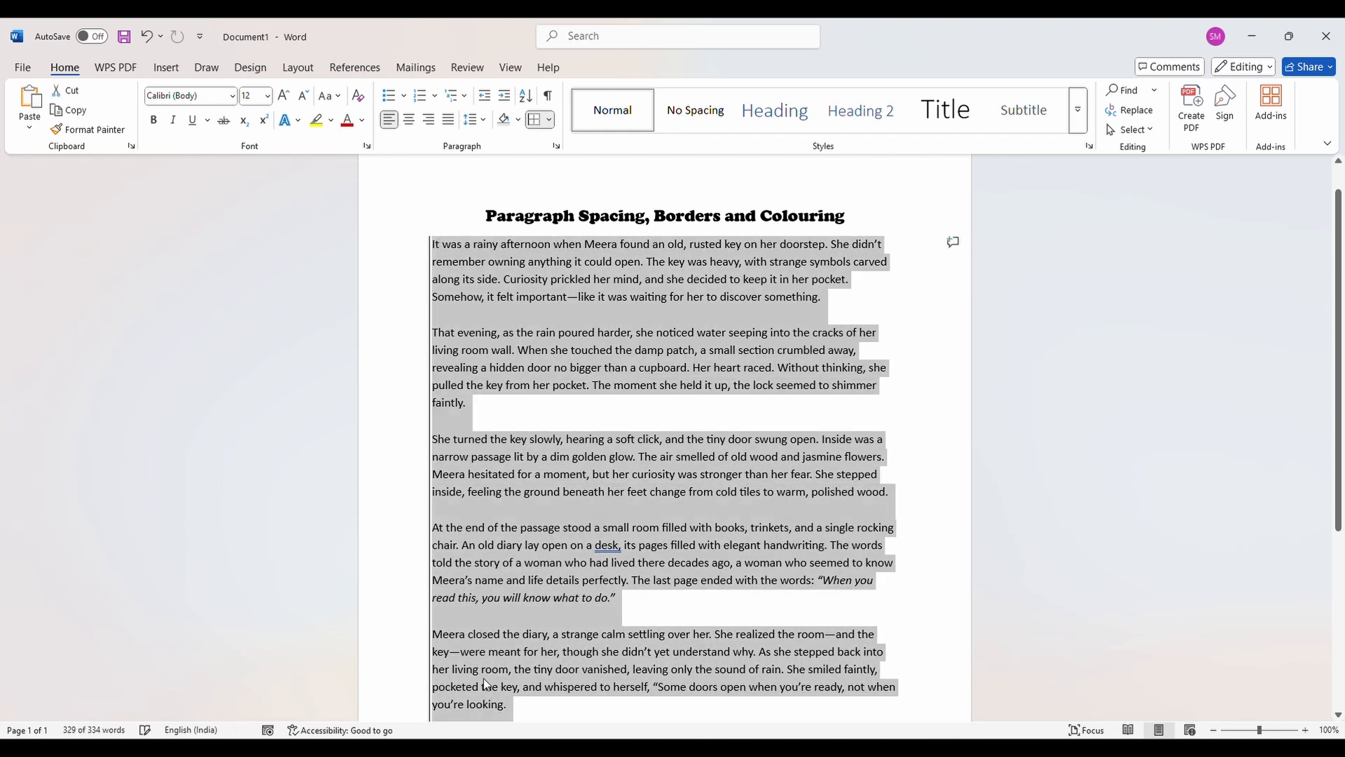
click(483, 121)
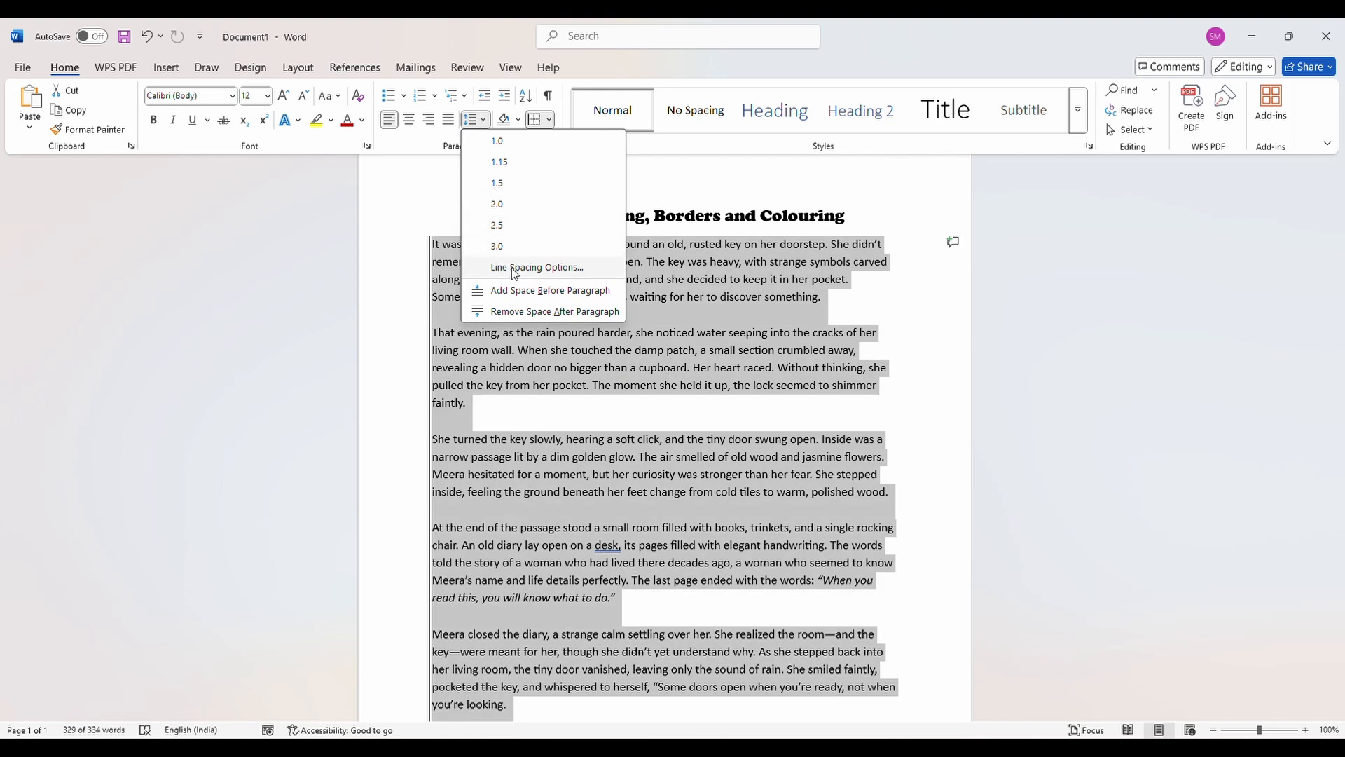
click(538, 269)
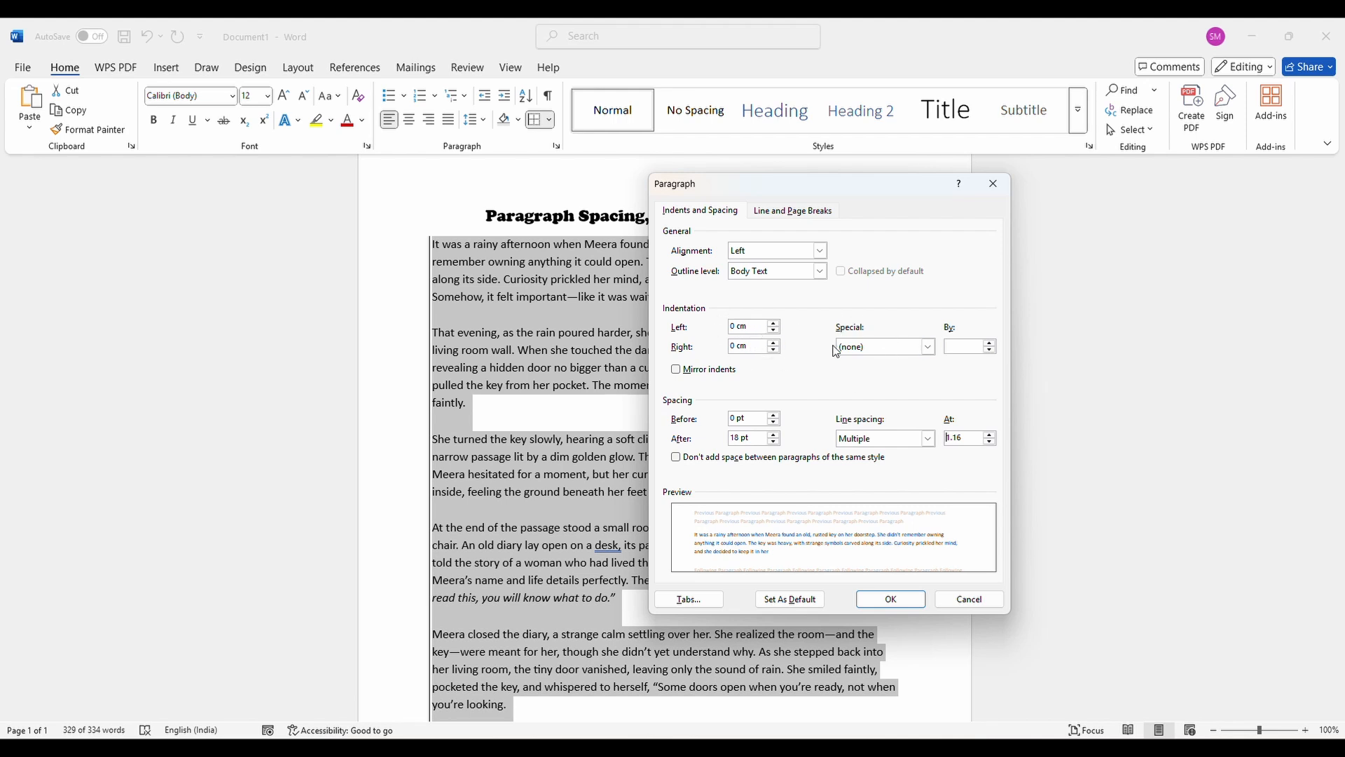
click(929, 348)
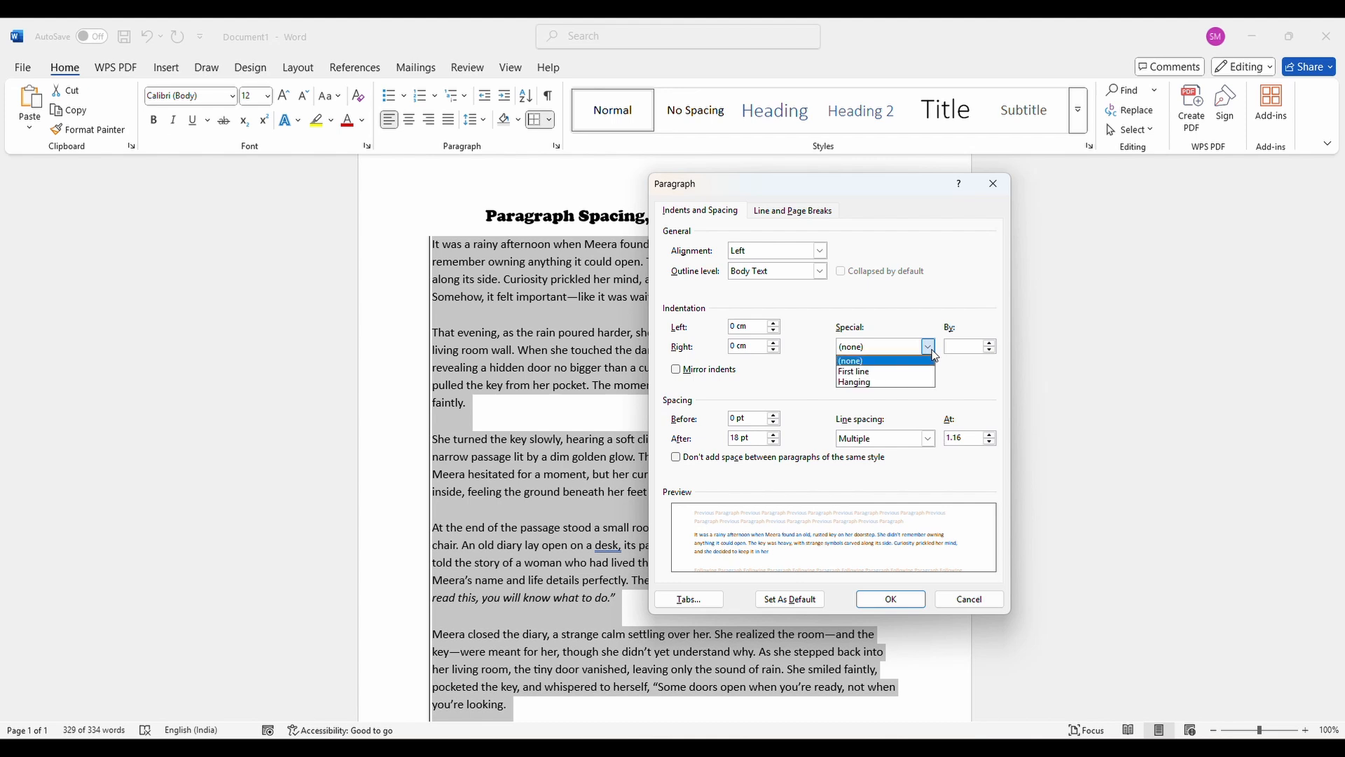
click(855, 372)
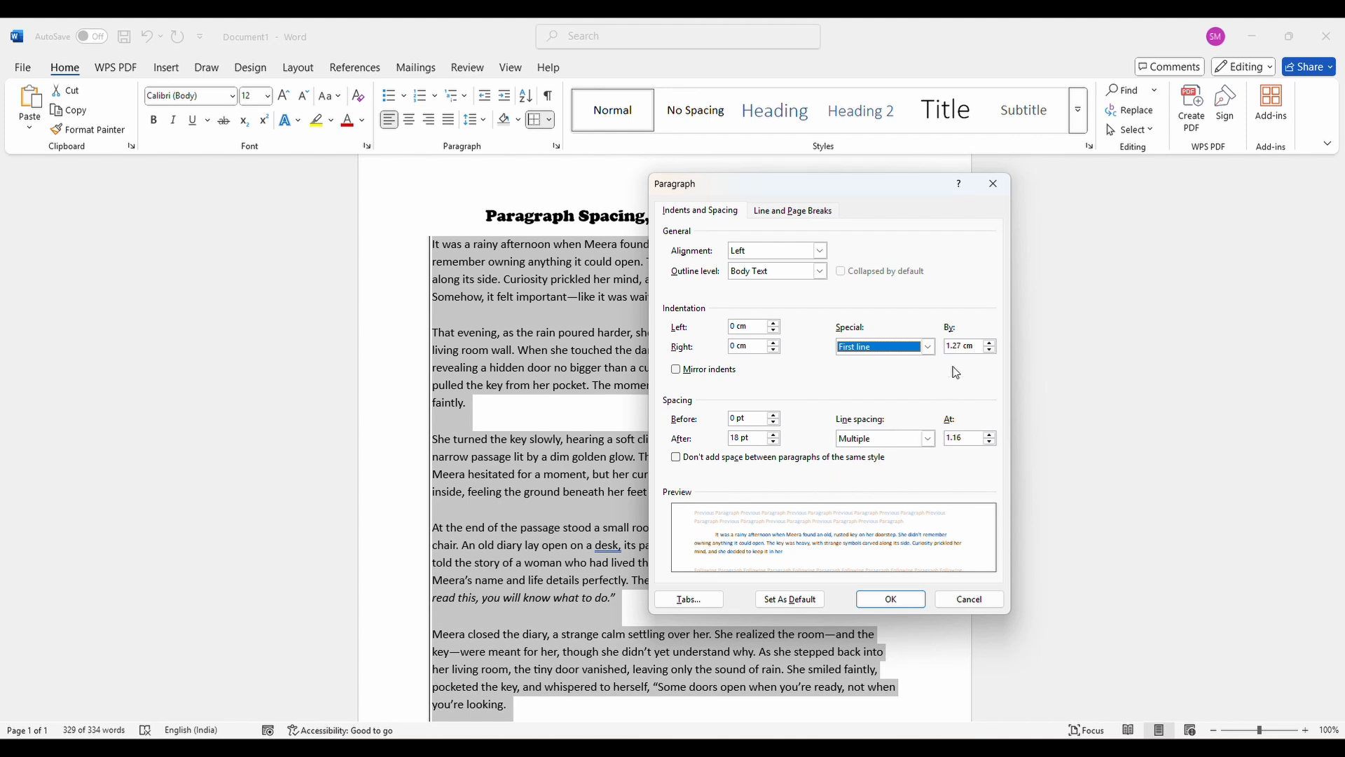
click(965, 347)
drag(976, 351, 924, 359)
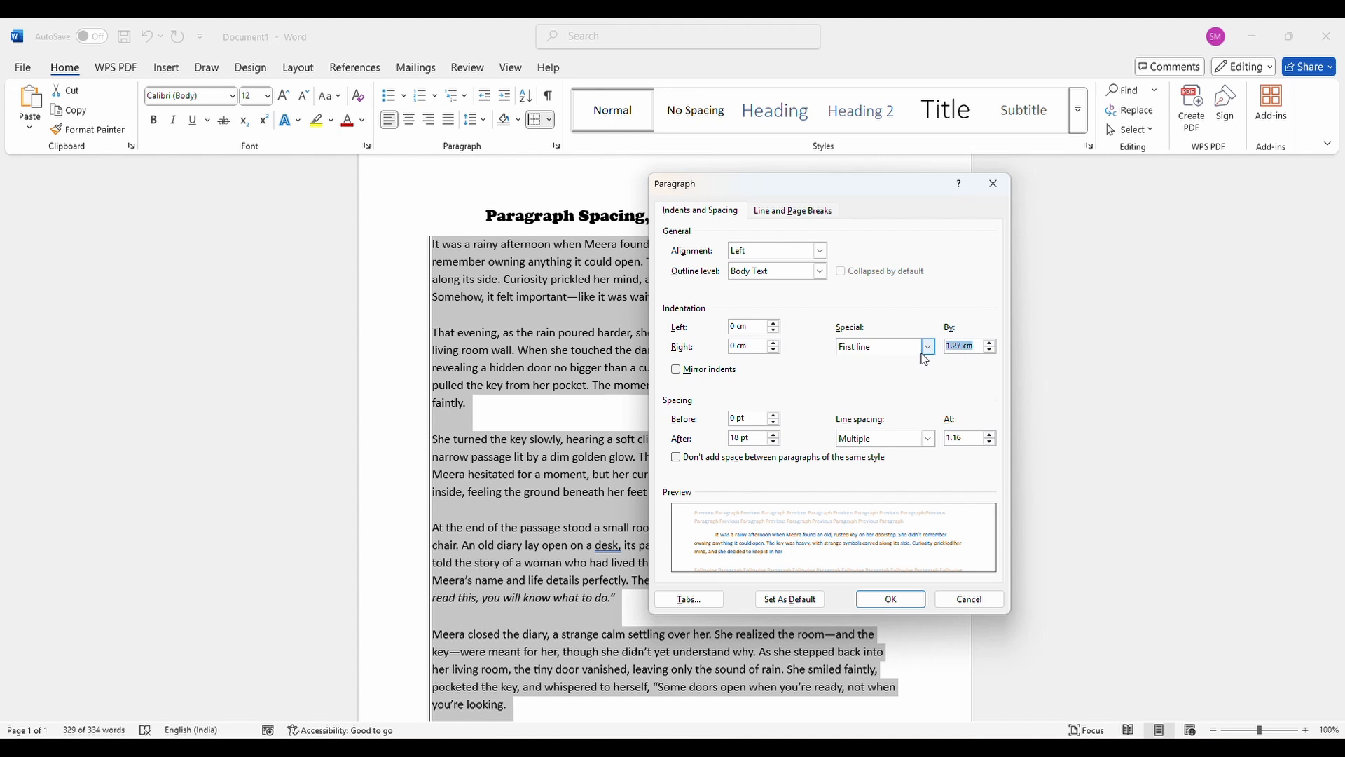
text(2)
click(902, 607)
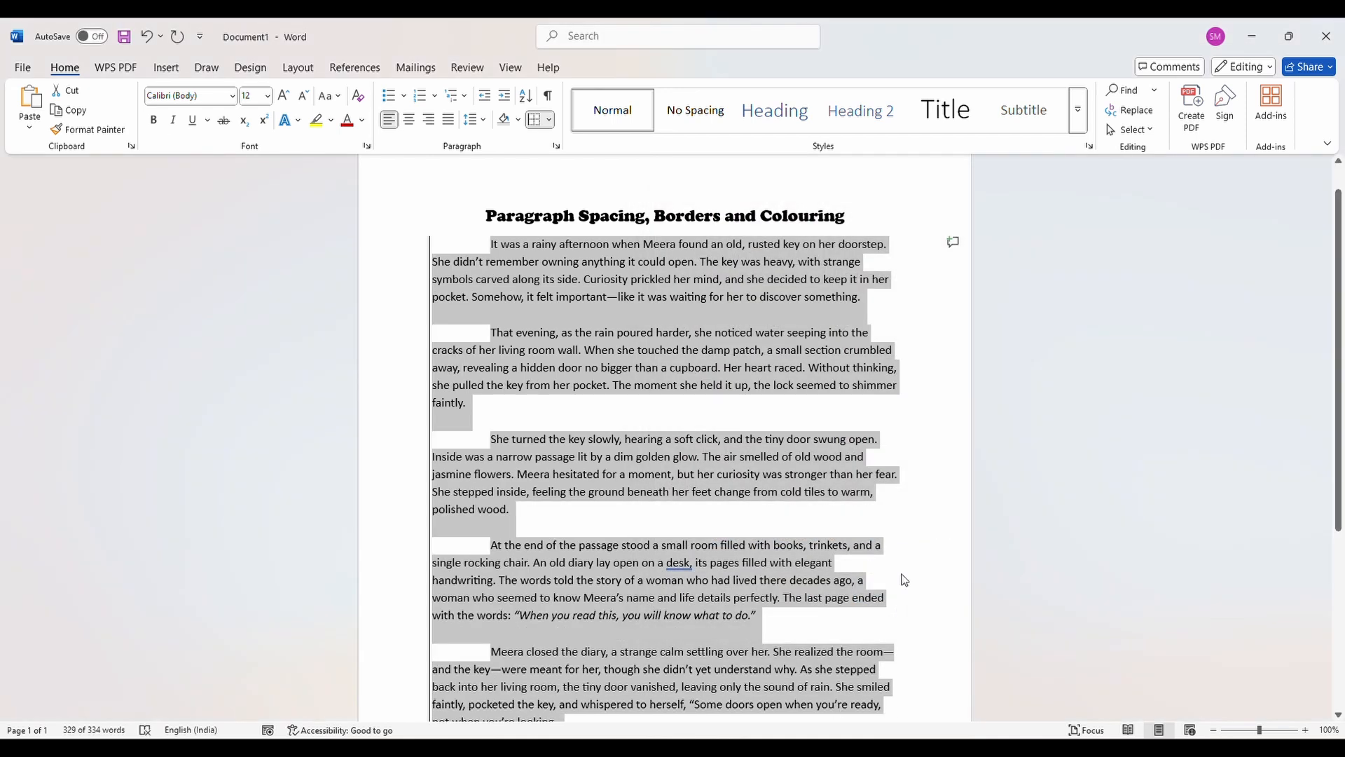
click(904, 580)
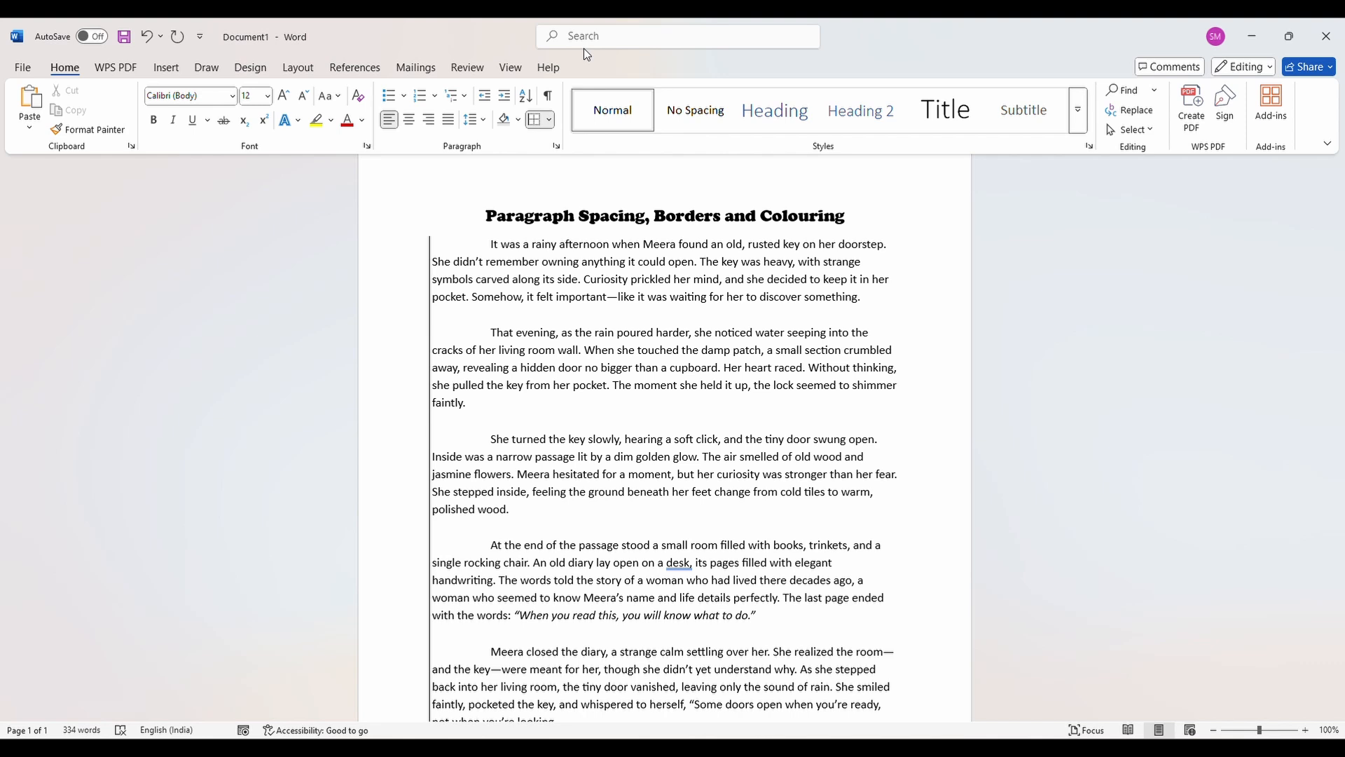
key(ctrl+z)
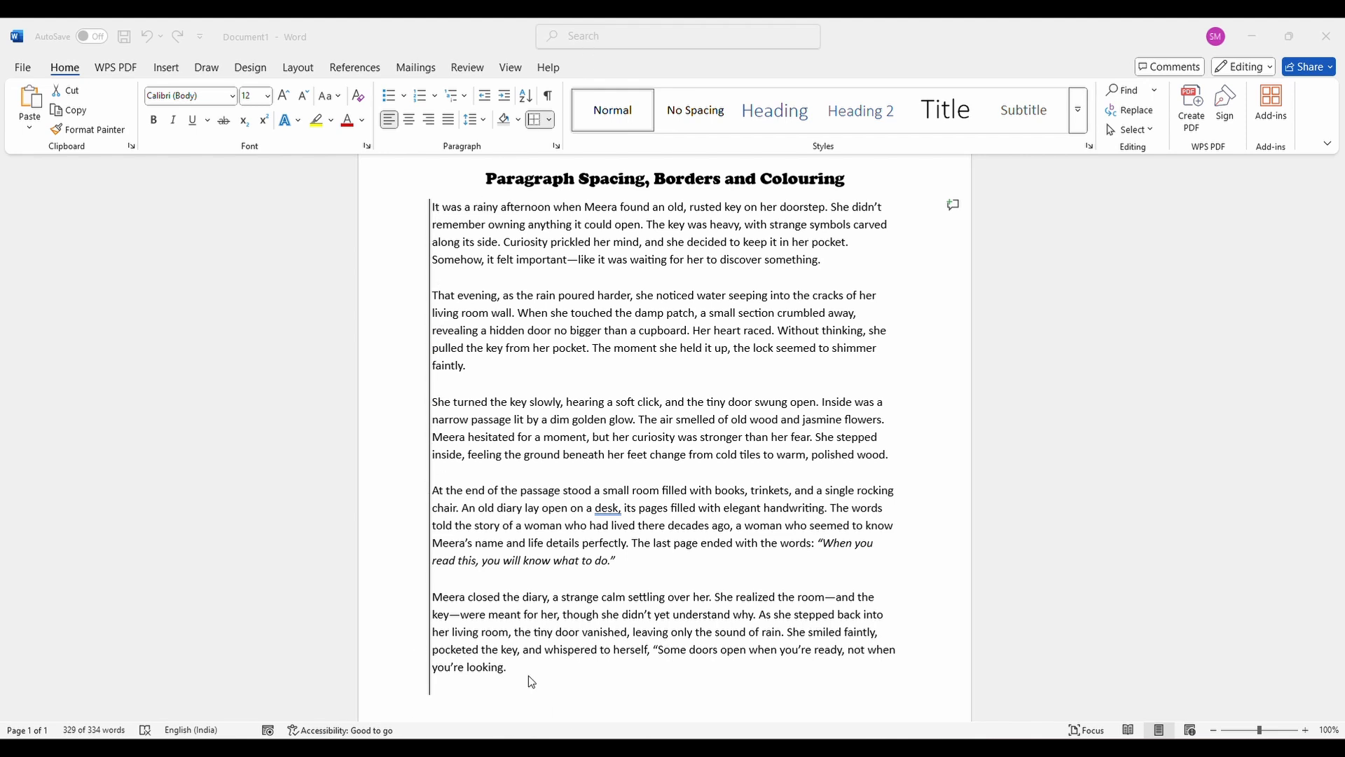
- Remove the left border from all five body paragraphs and clear the selection
click(548, 128)
click(556, 225)
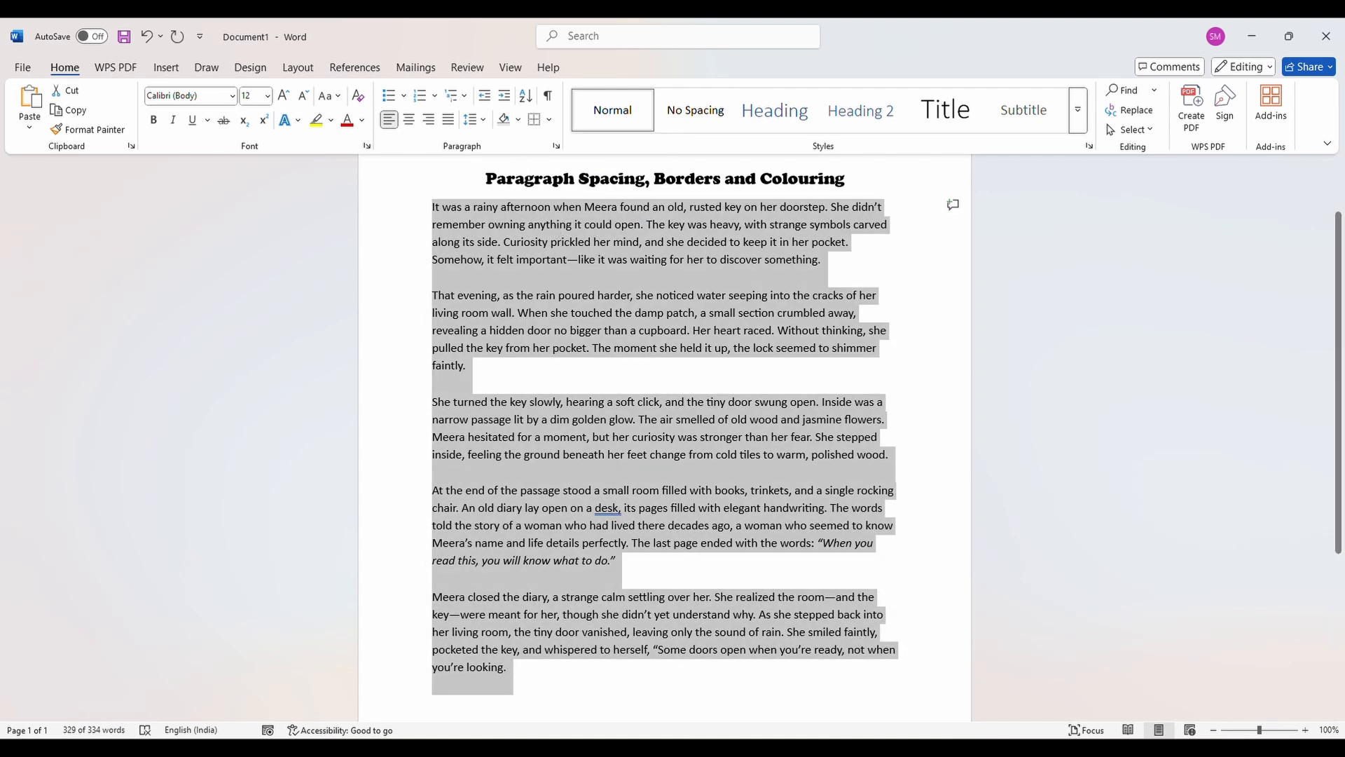
click(731, 229)
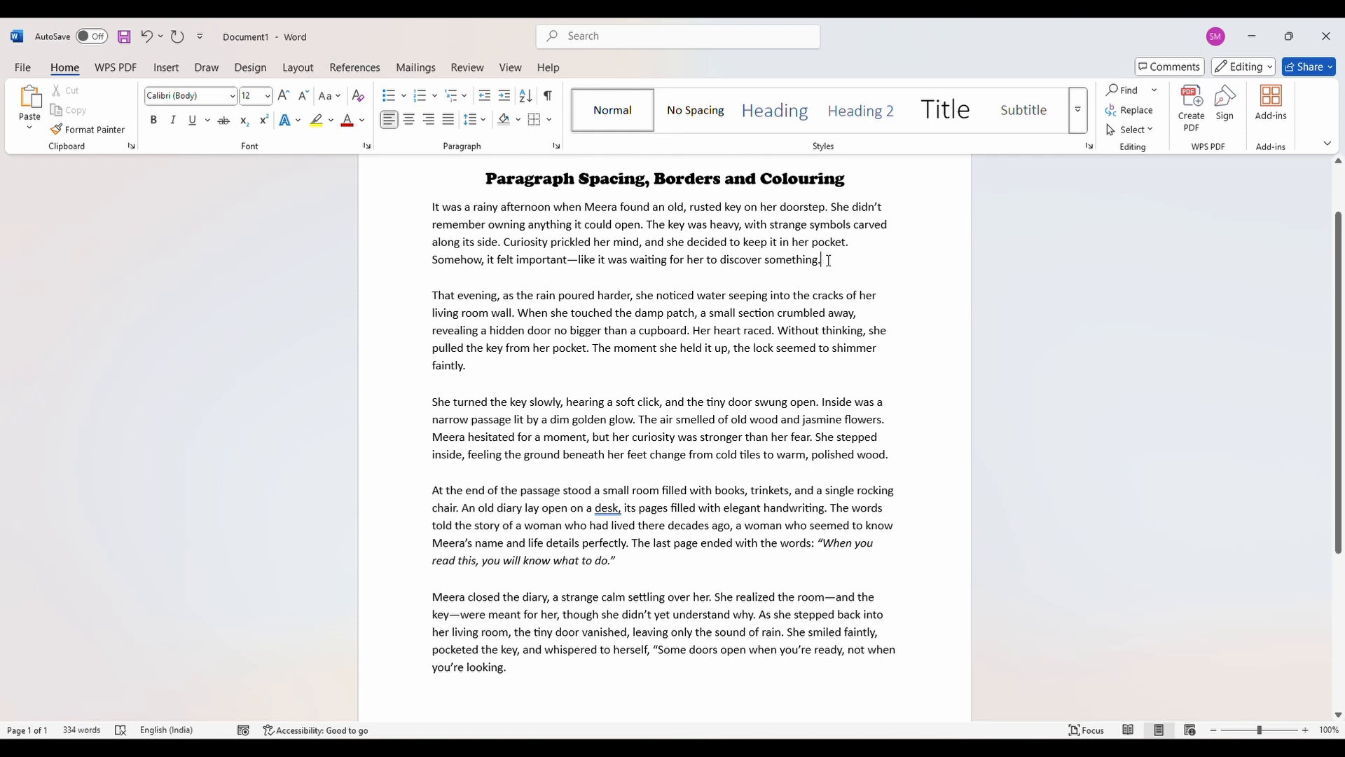
- Insert an empty paragraph after the first body paragraph and show the formatting marks to examine the paragraph ends
key(Return)
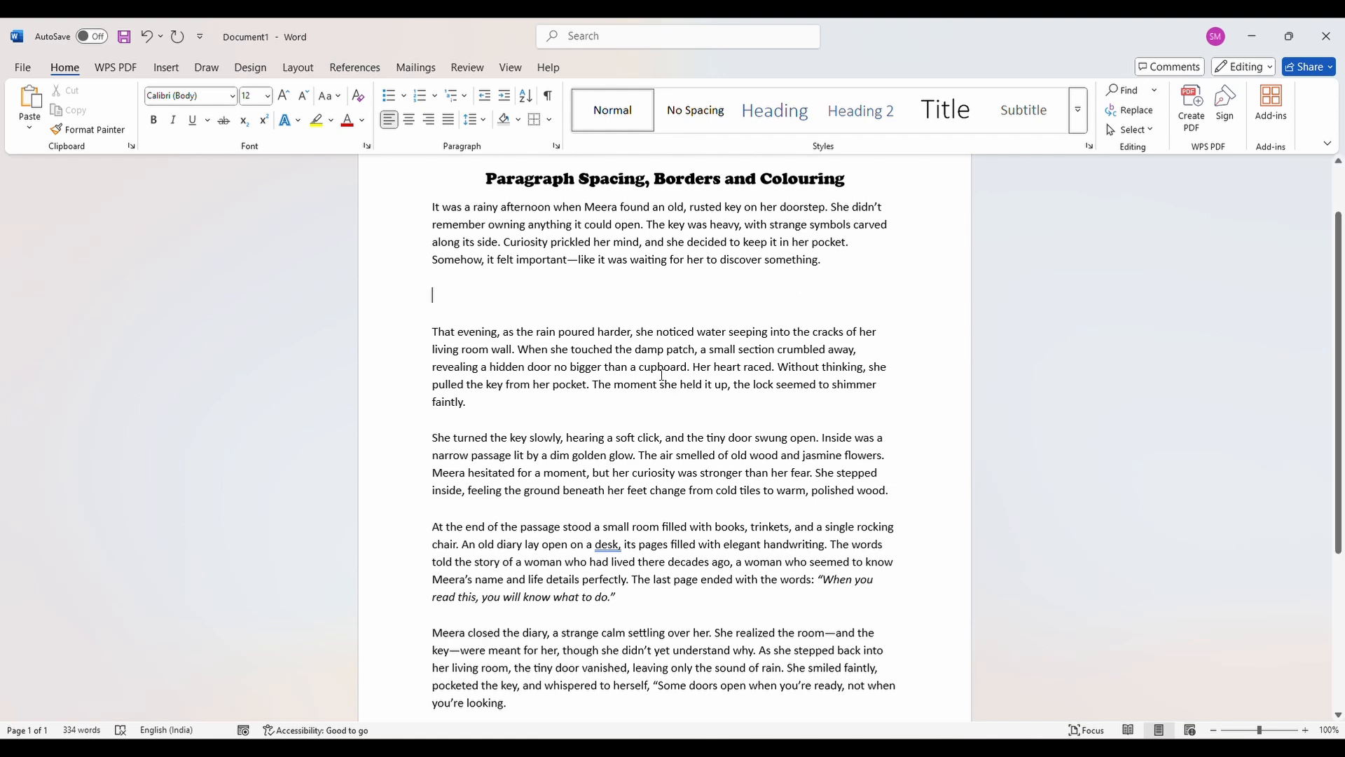
click(581, 225)
click(548, 96)
drag(825, 262, 433, 208)
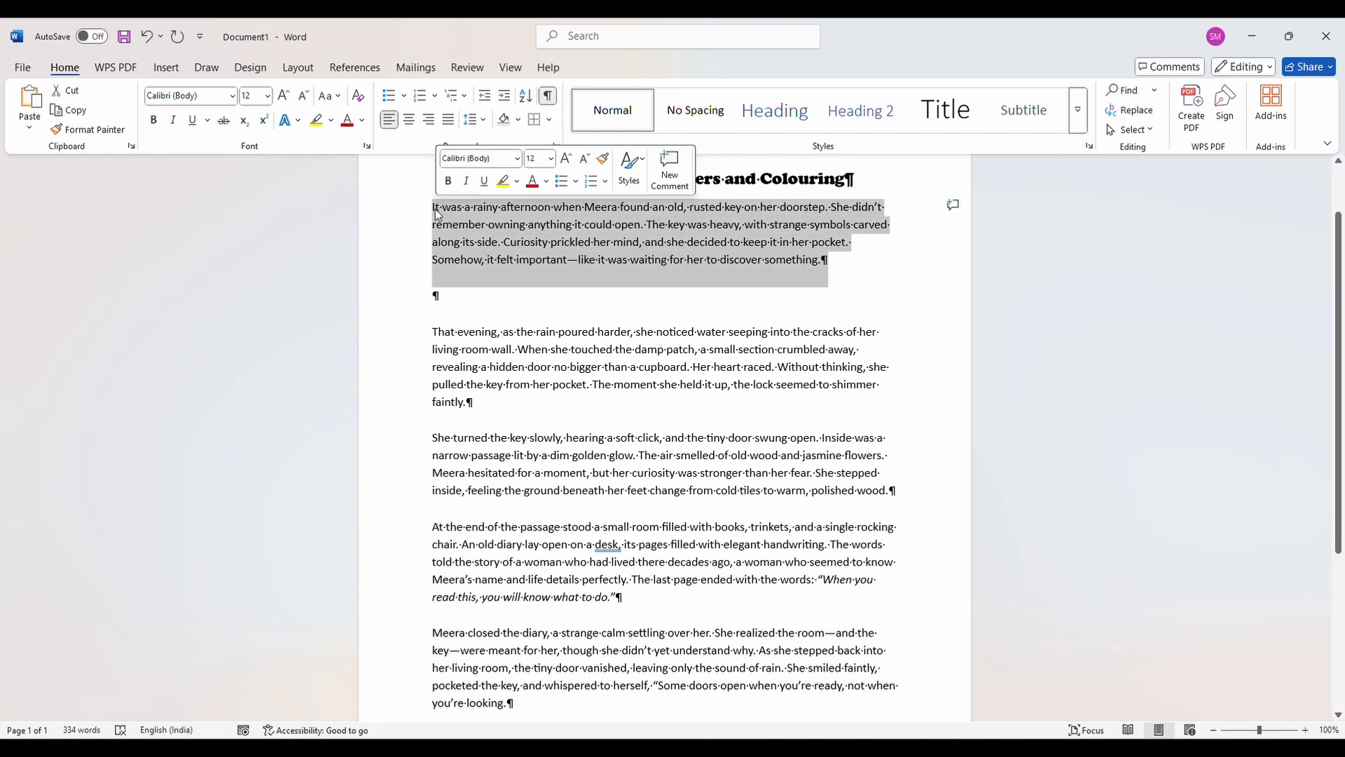
click(445, 295)
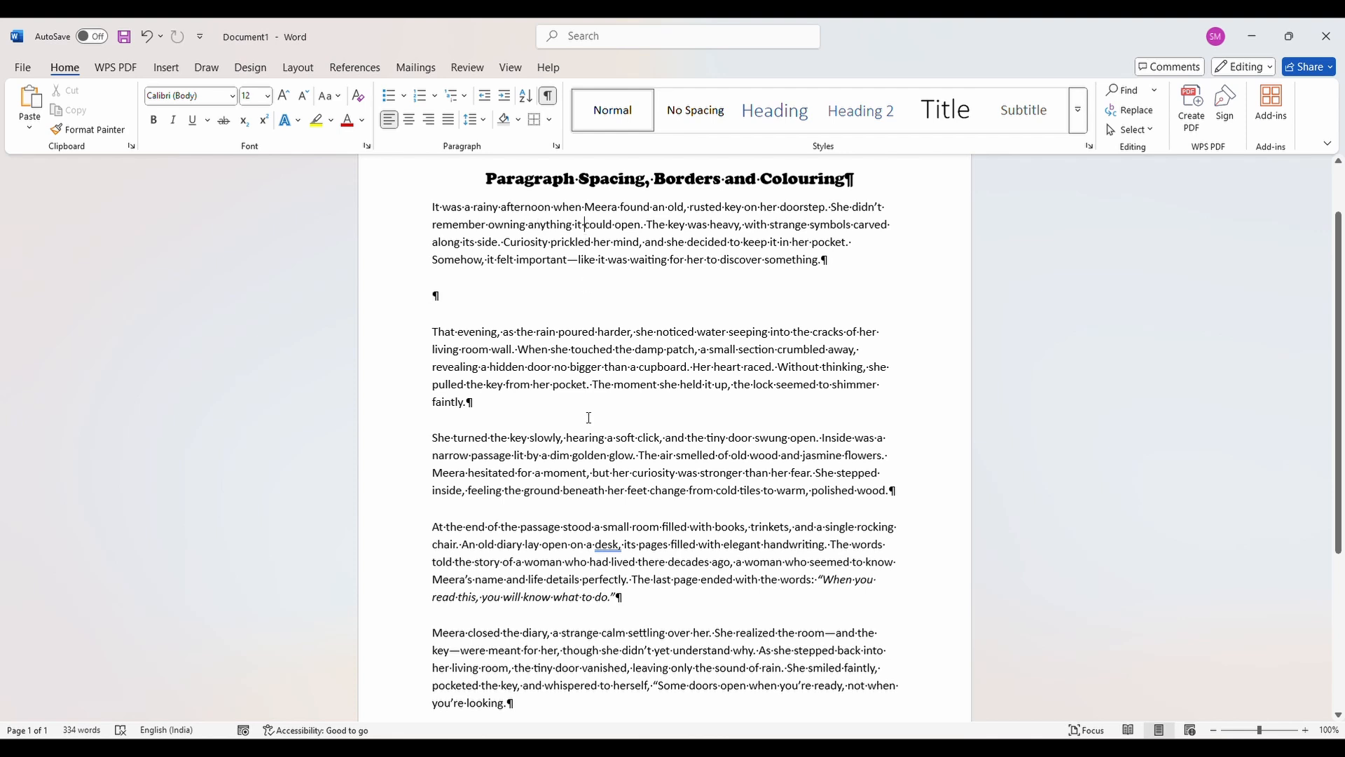
- Add a left border to the first body paragraph and another to the second, leaving the empty paragraph between them unbordered
click(549, 120)
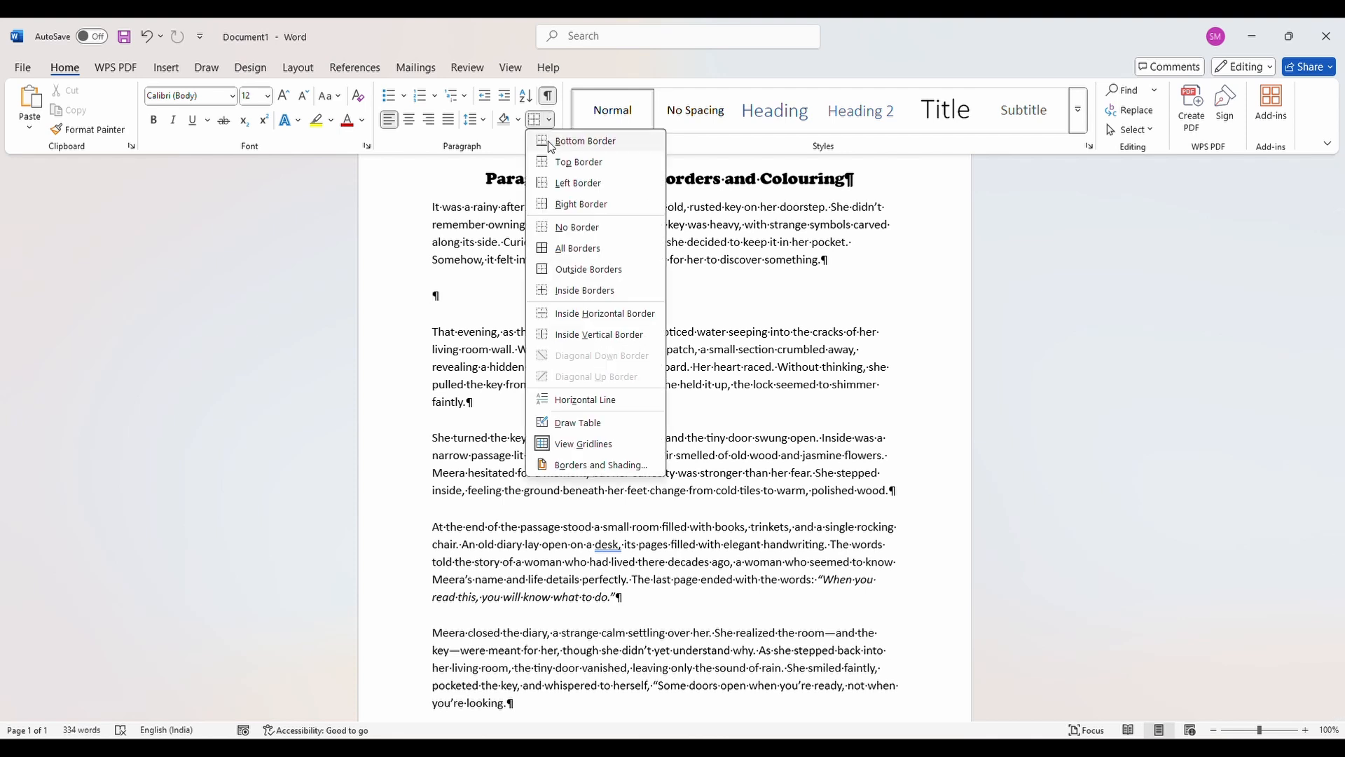
click(565, 184)
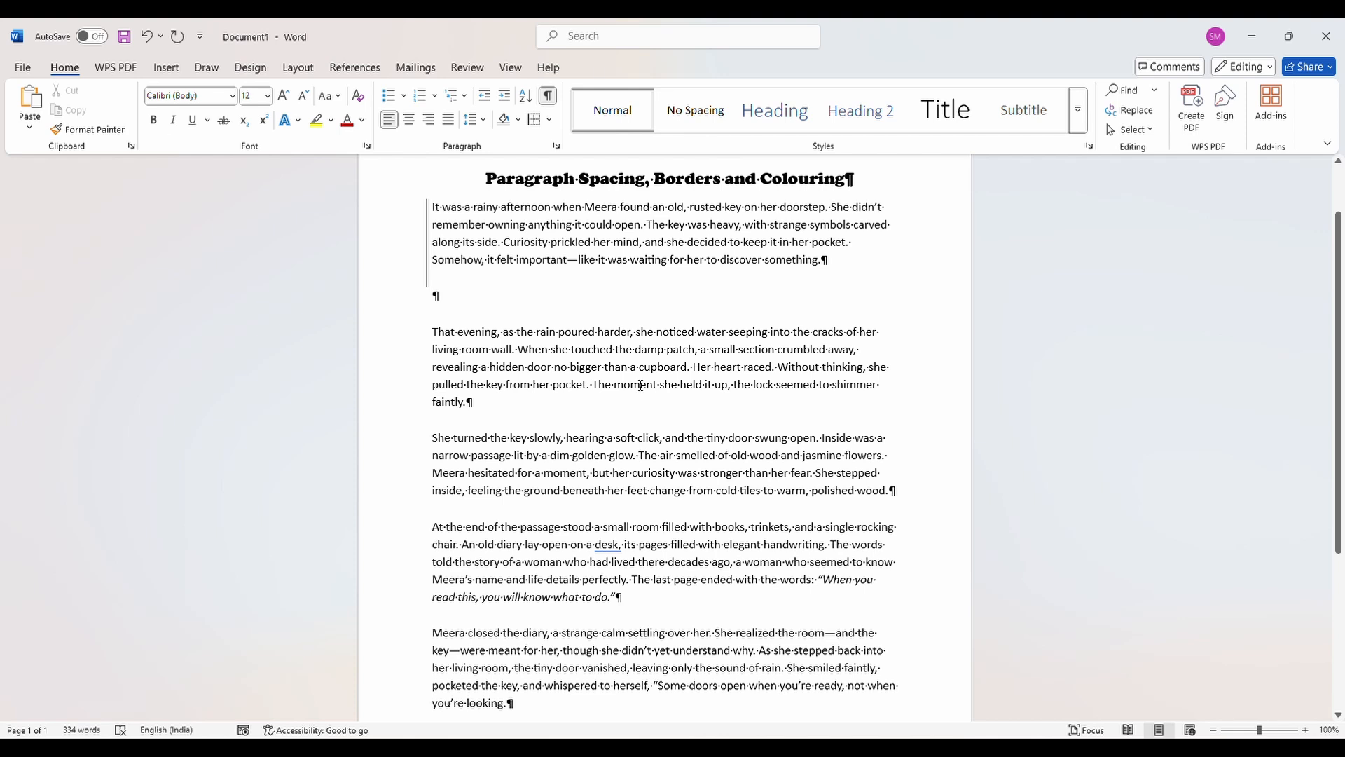
click(549, 119)
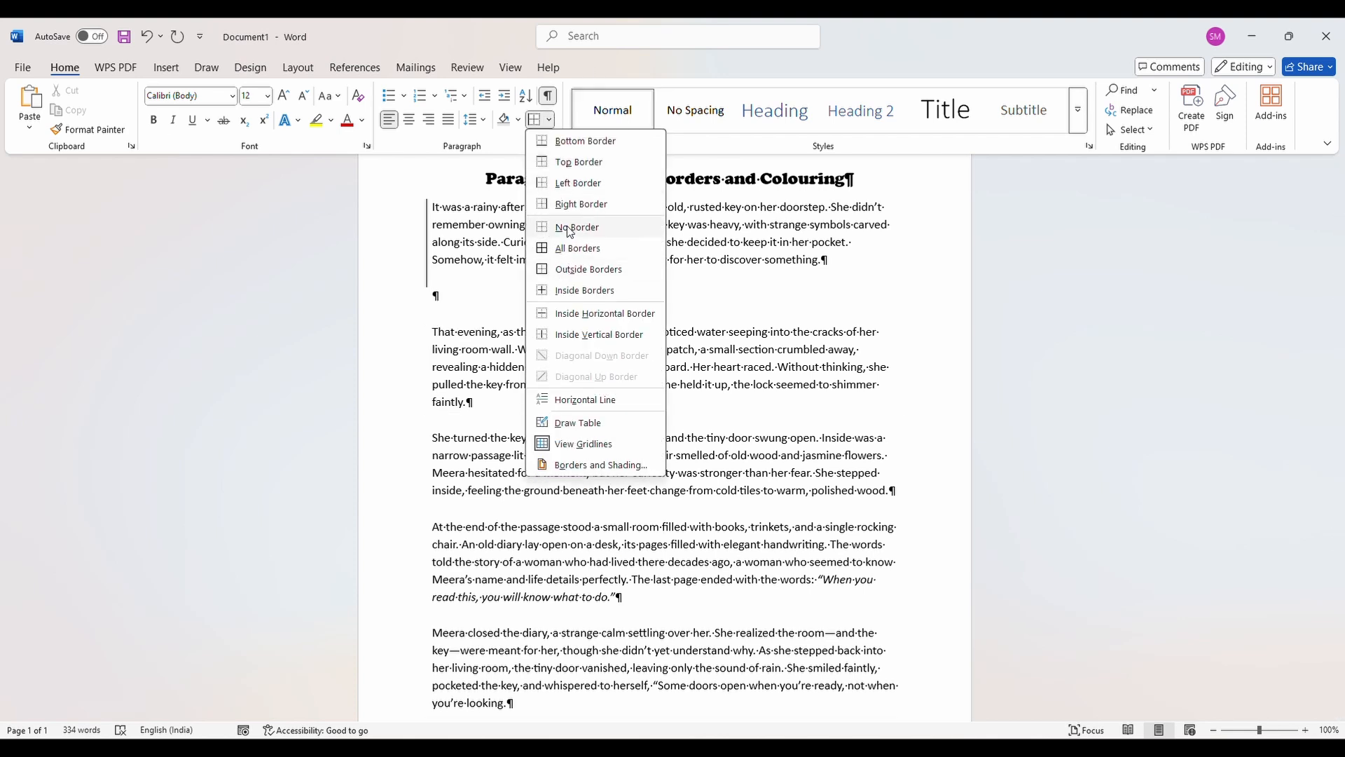
click(566, 185)
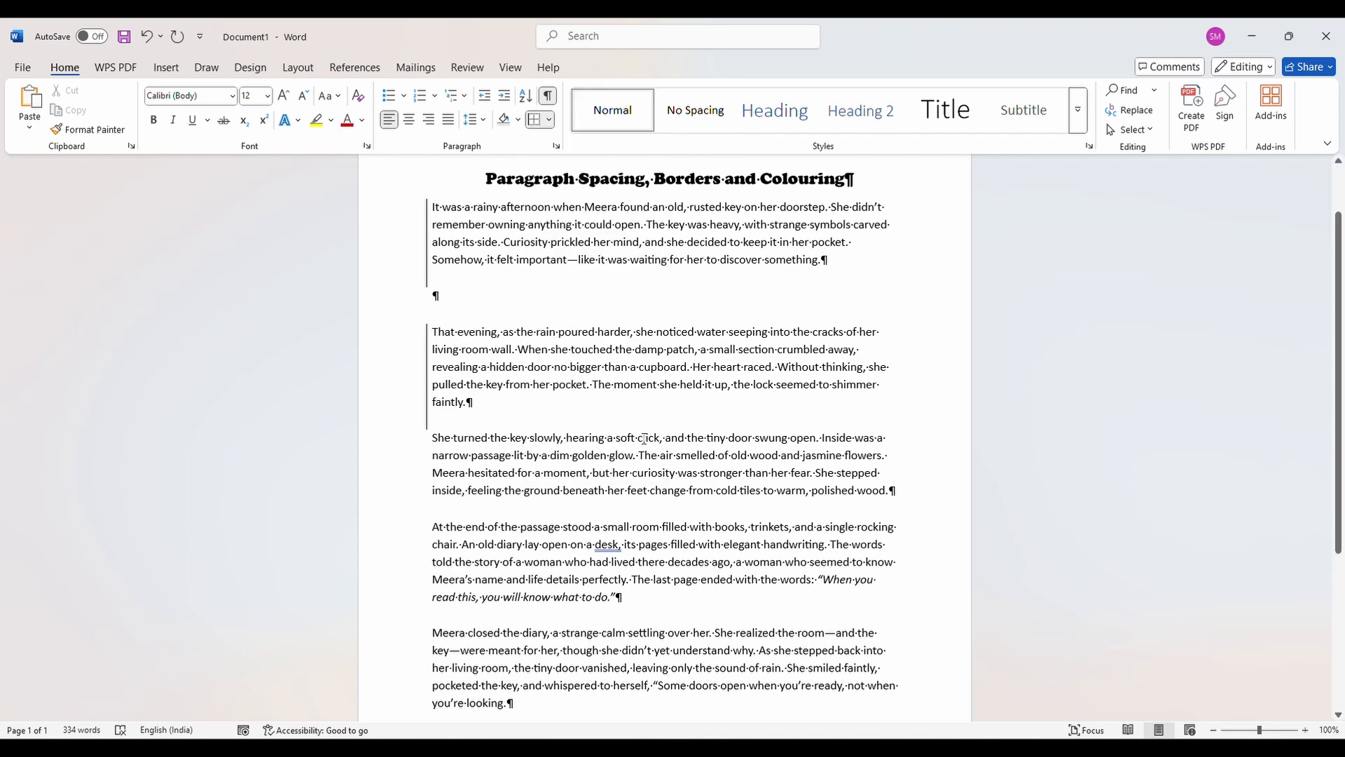
- Insert an empty paragraph after each of the remaining body paragraphs, from the third through the fifth
scroll(573, 318, up, 1)
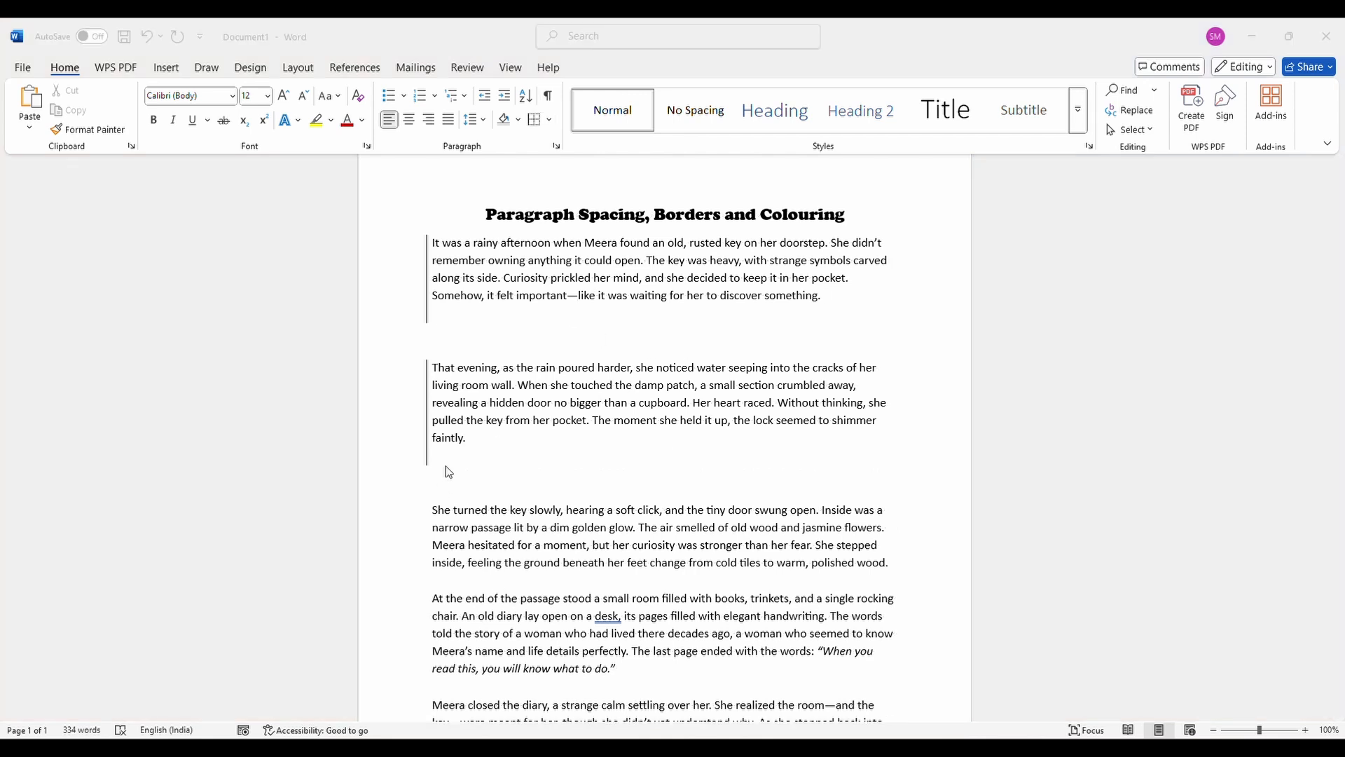
click(902, 564)
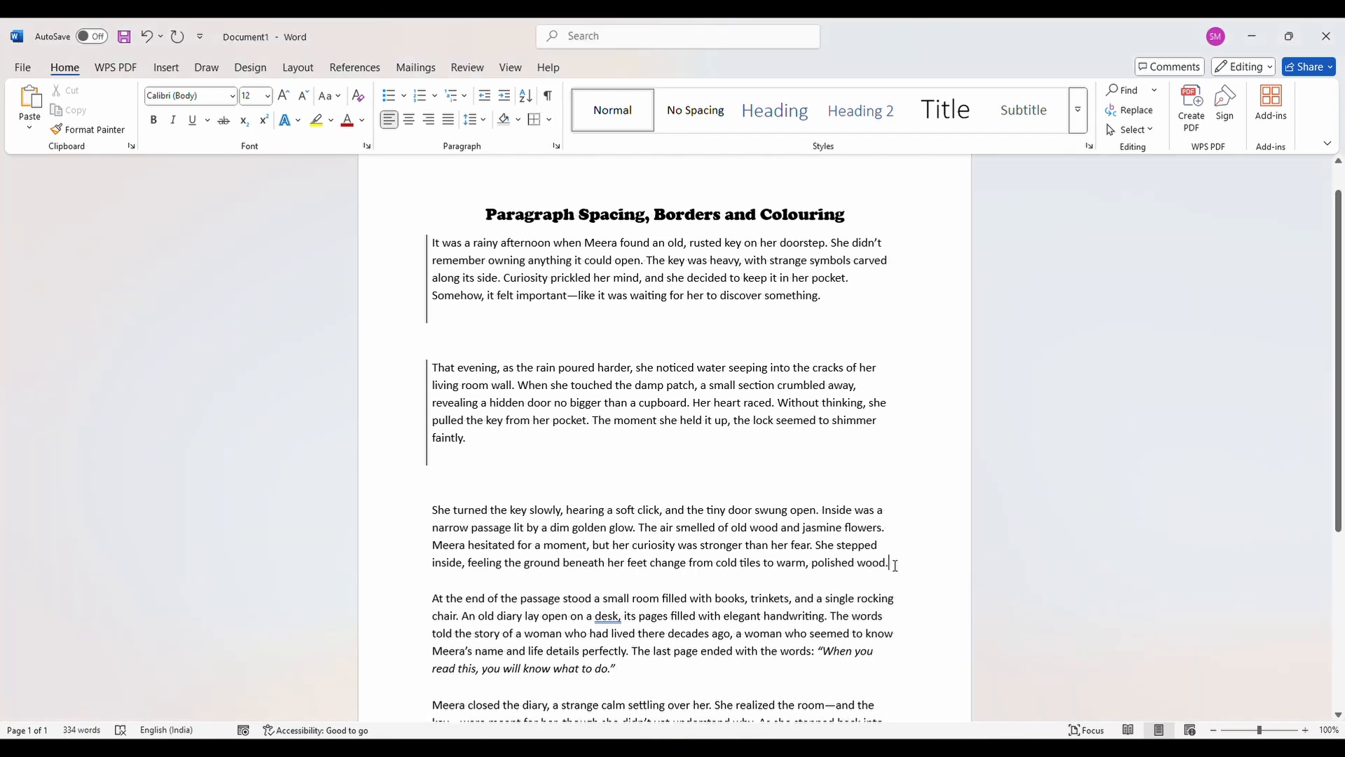
key(Return)
scroll(862, 607, down, 2)
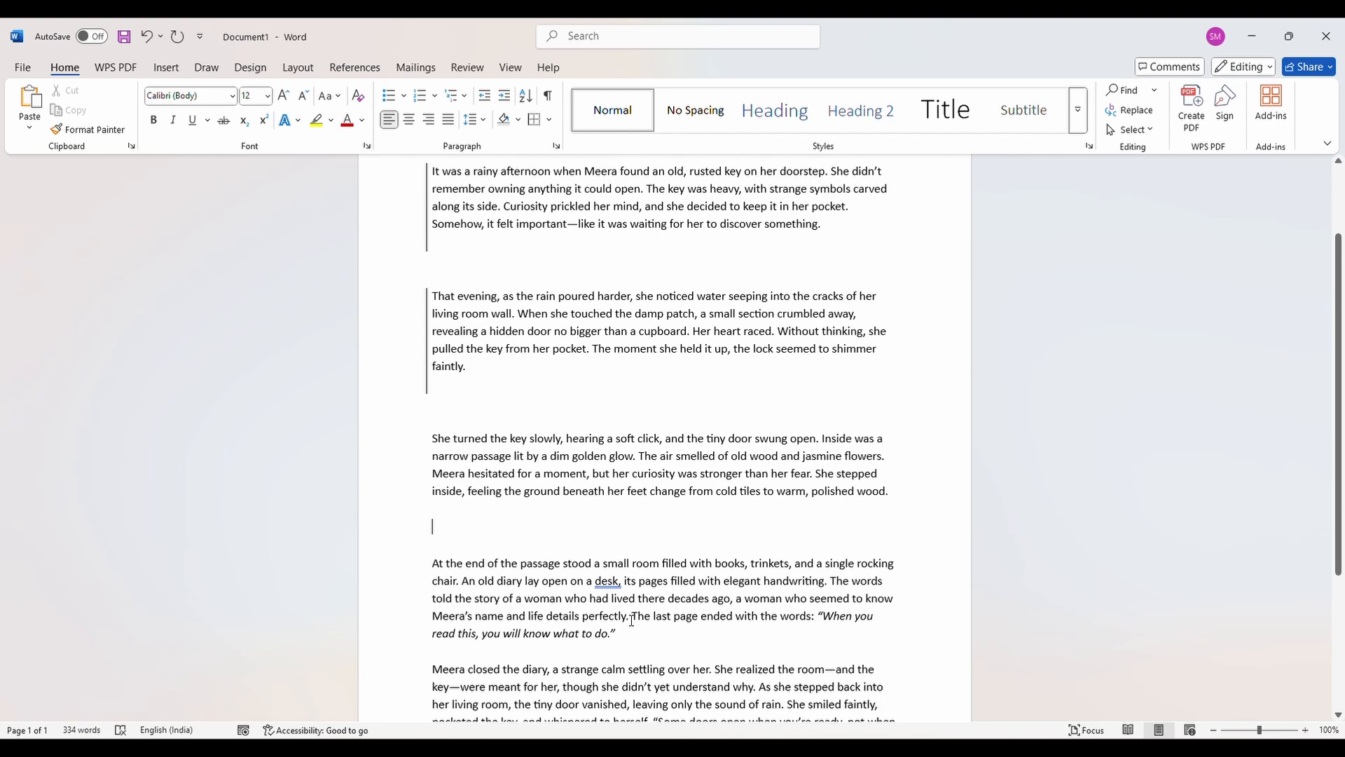
key(Return)
scroll(564, 673, down, 3)
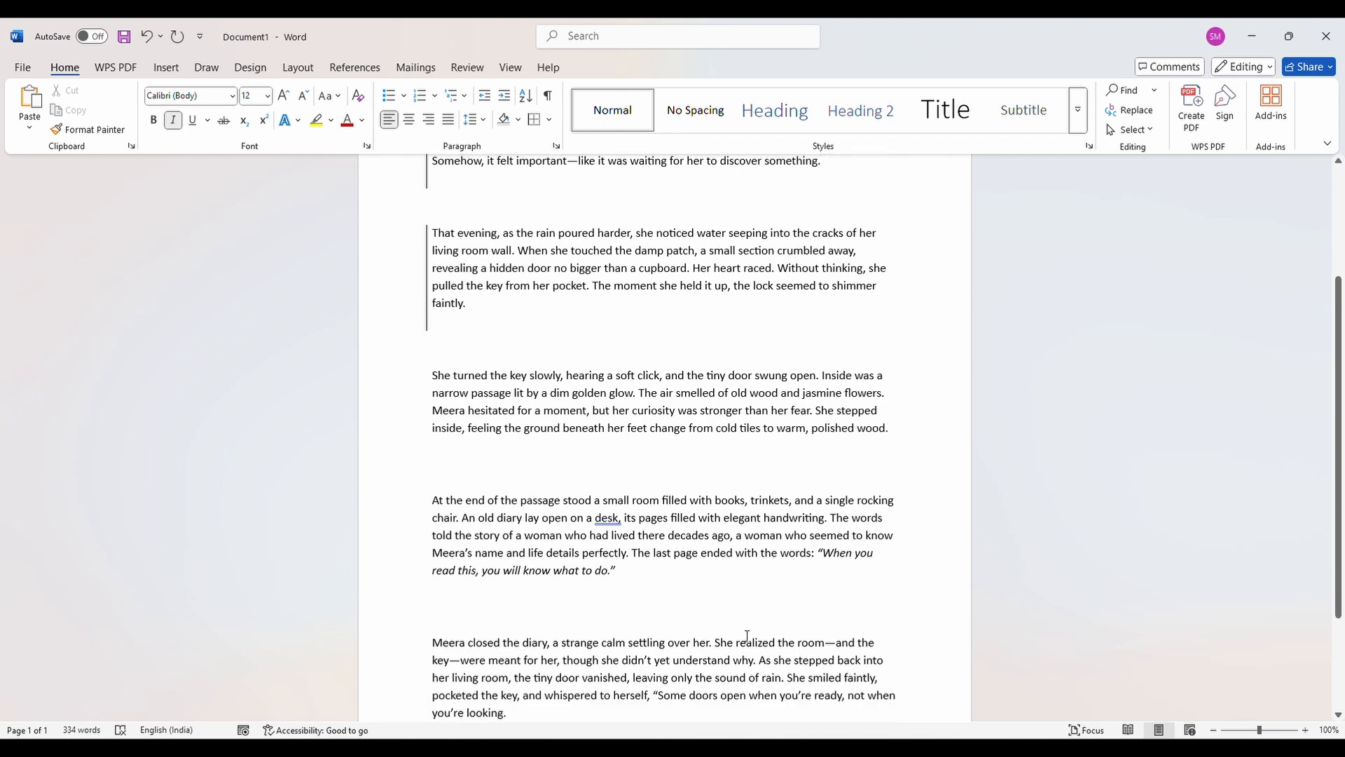
- Show the formatting marks to examine the empty paragraphs between the body paragraphs, and hide the marks again
click(490, 418)
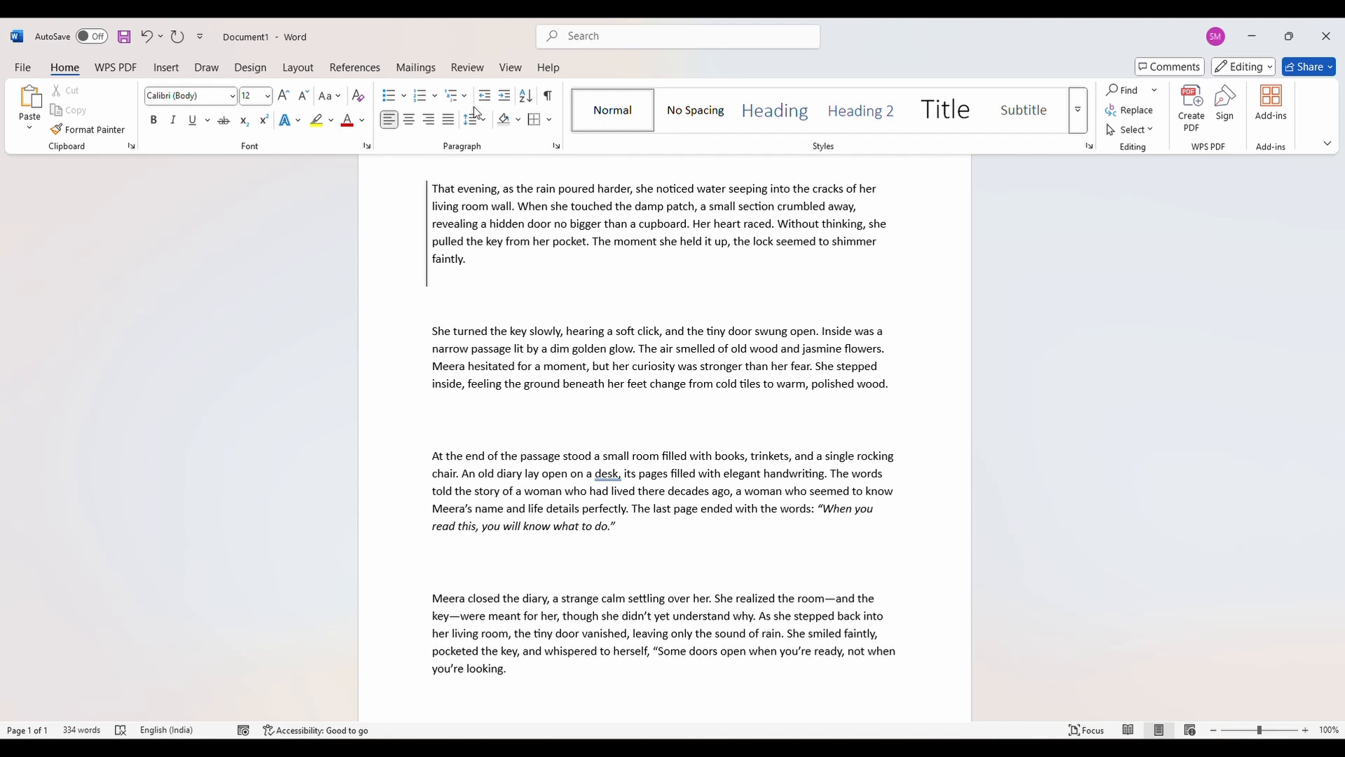
click(548, 95)
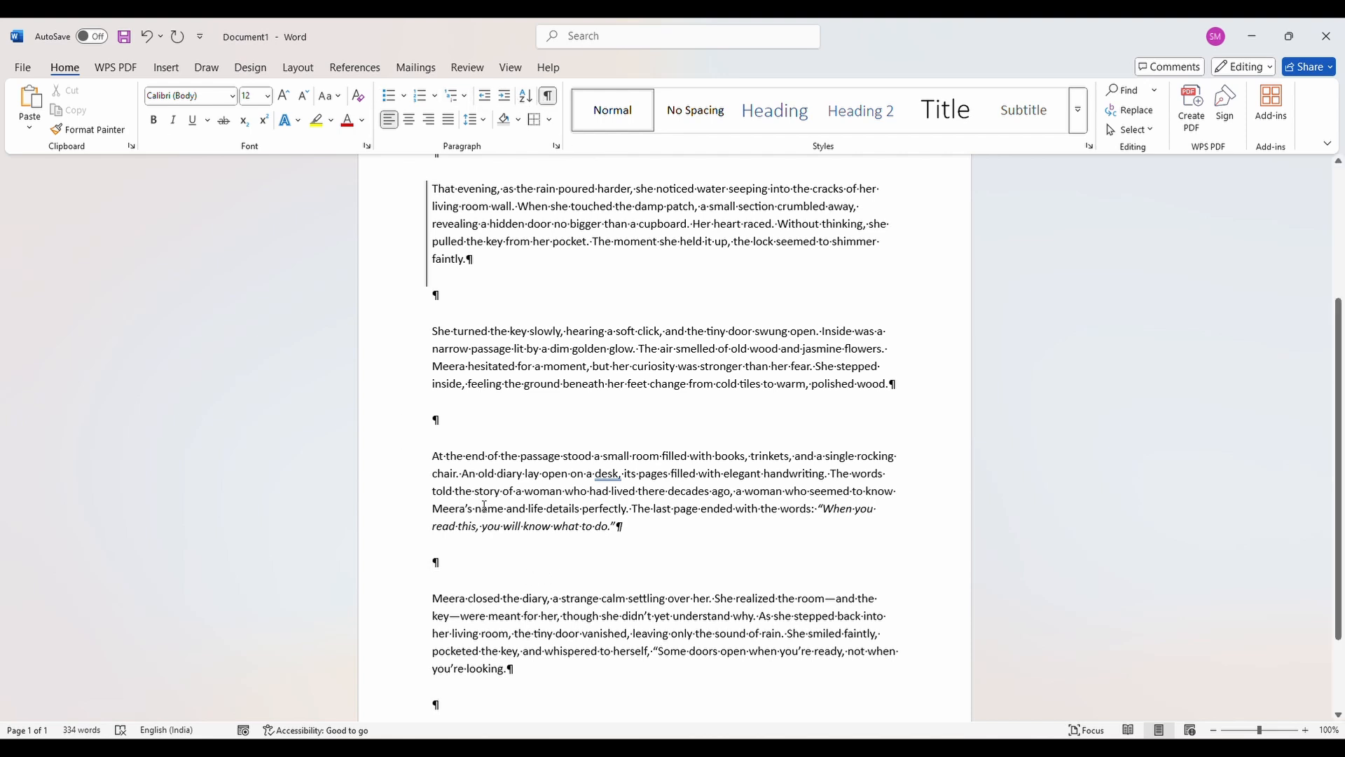
click(547, 95)
- Add a left border to the third body paragraph only
scroll(511, 236, up, 3)
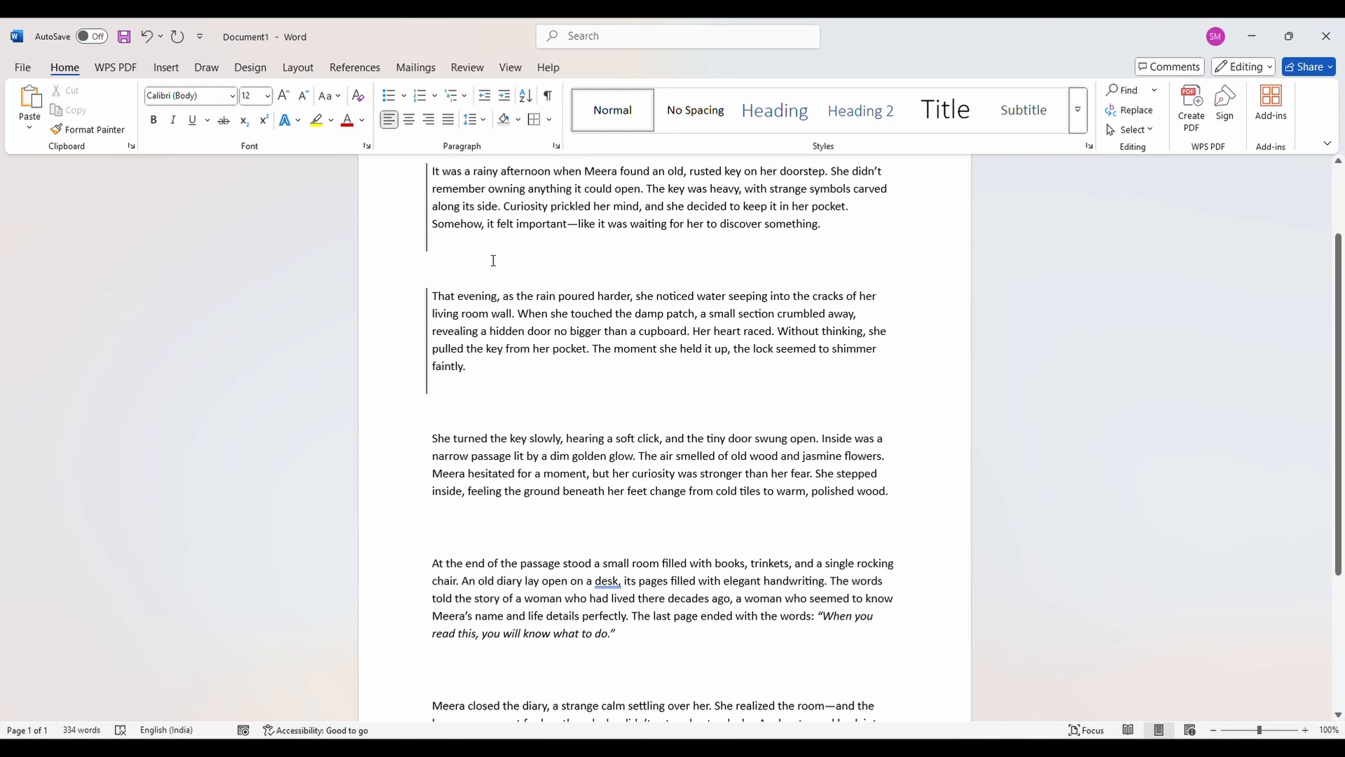
click(549, 119)
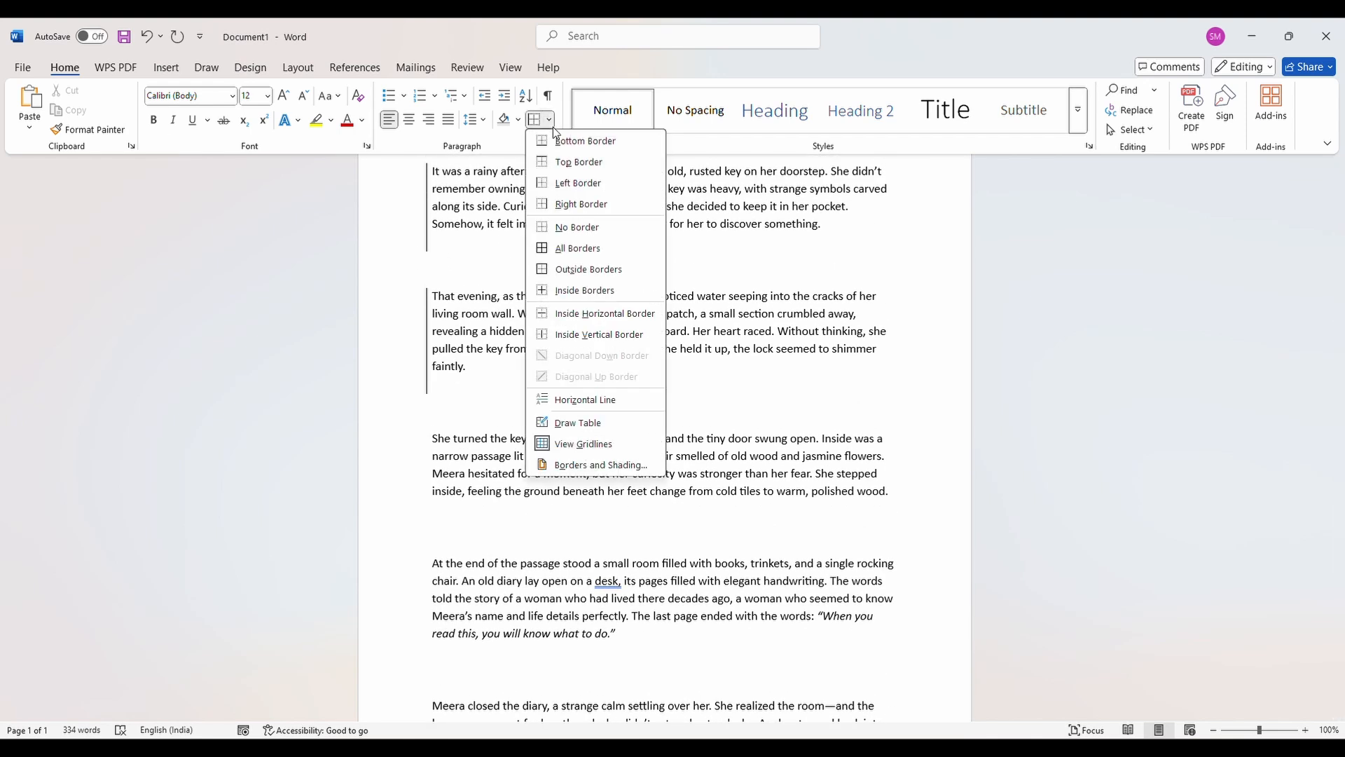
click(554, 184)
- Apply a left border to the fourth and fifth body paragraphs together, including the empty paragraph between them, and undo it
scroll(538, 560, down, 3)
drag(497, 472, 554, 633)
click(519, 509)
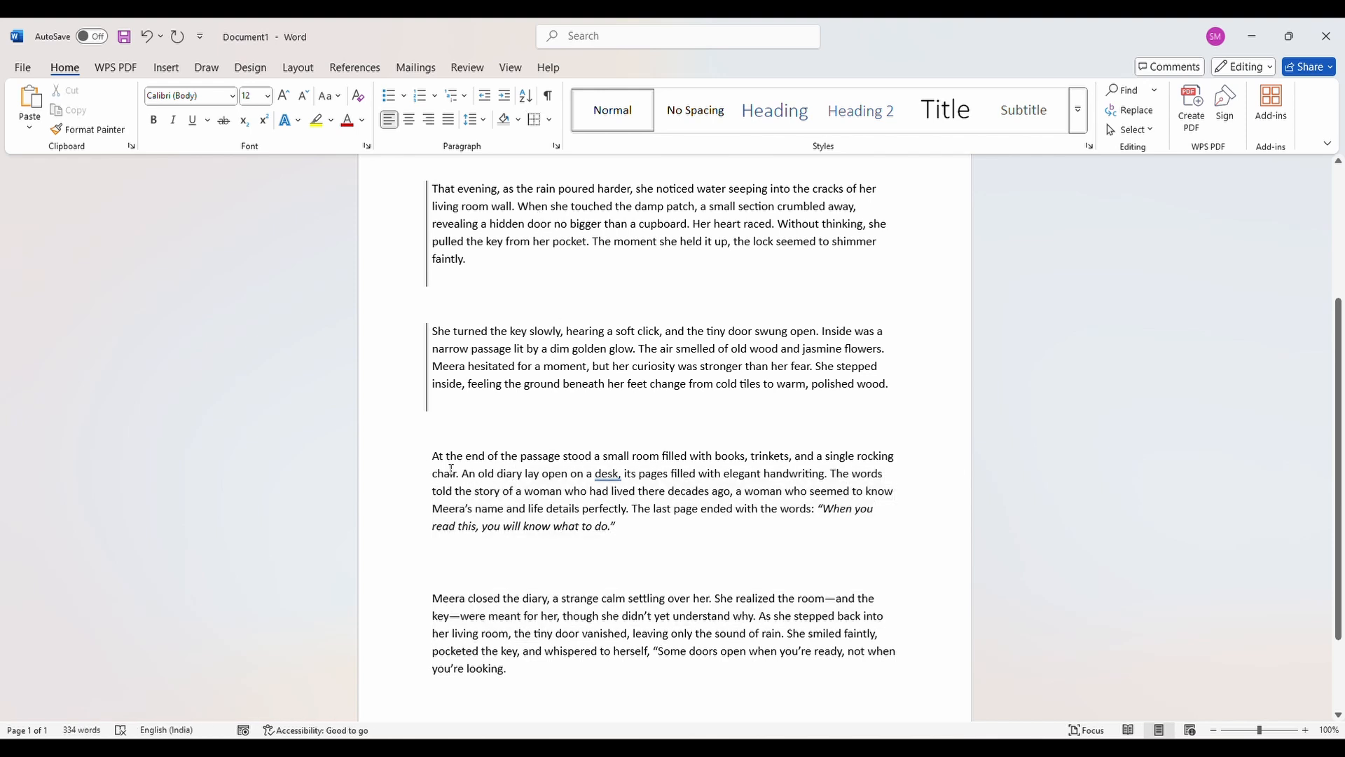
drag(431, 455, 588, 696)
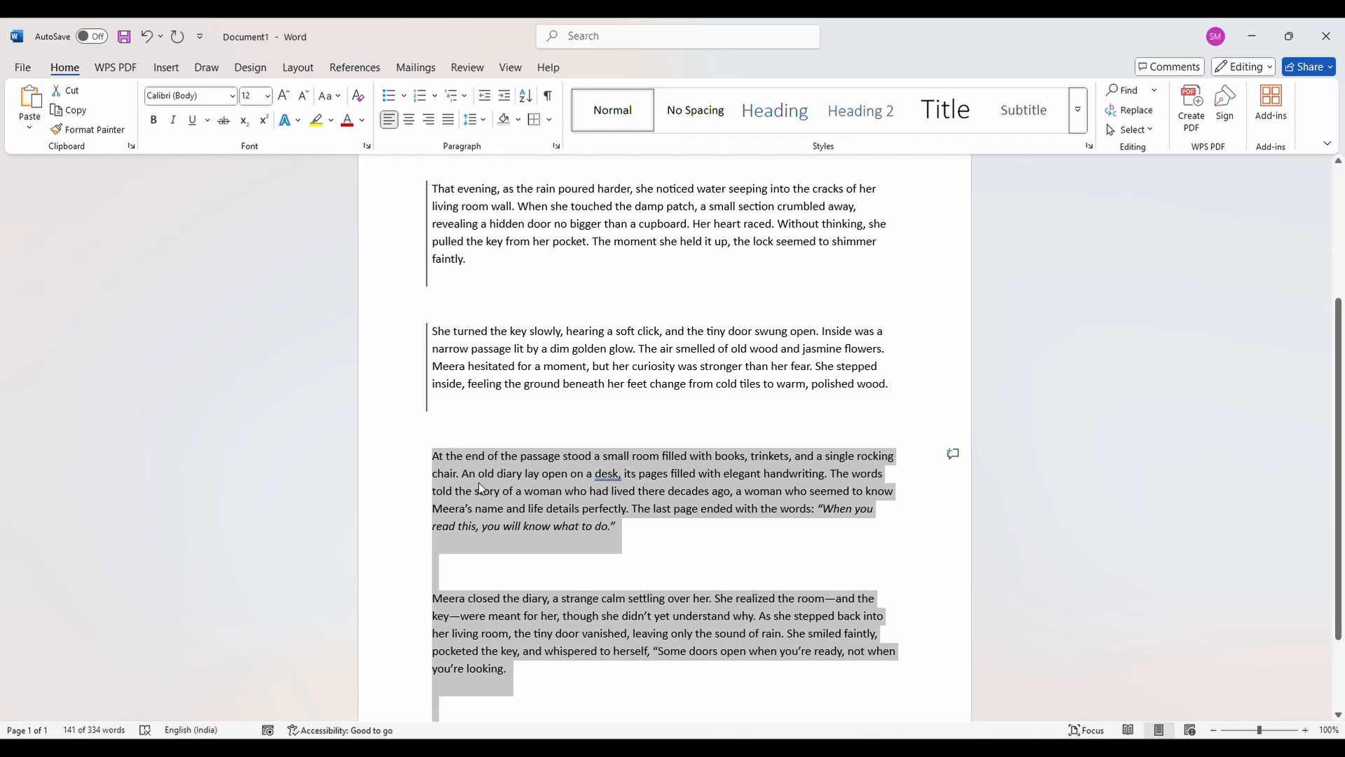
scroll(462, 462, down, 1)
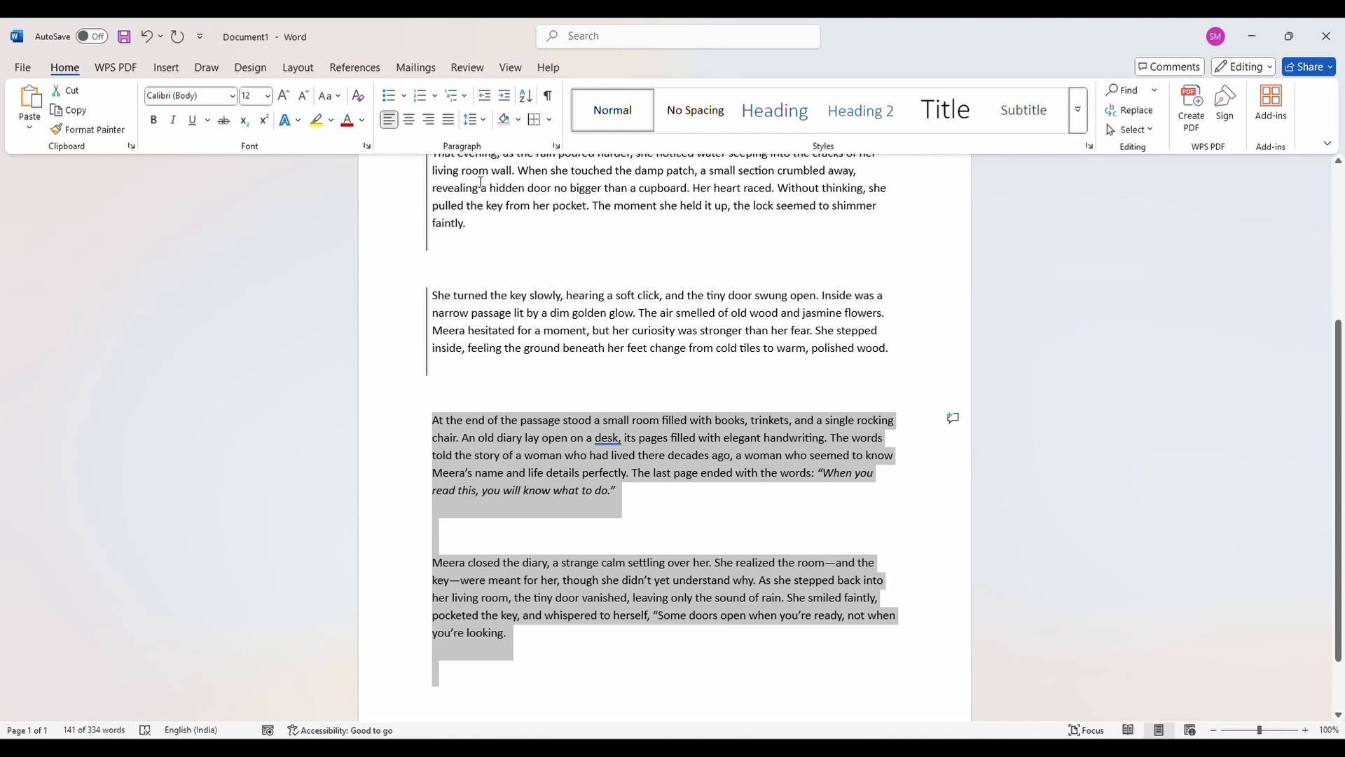
click(549, 120)
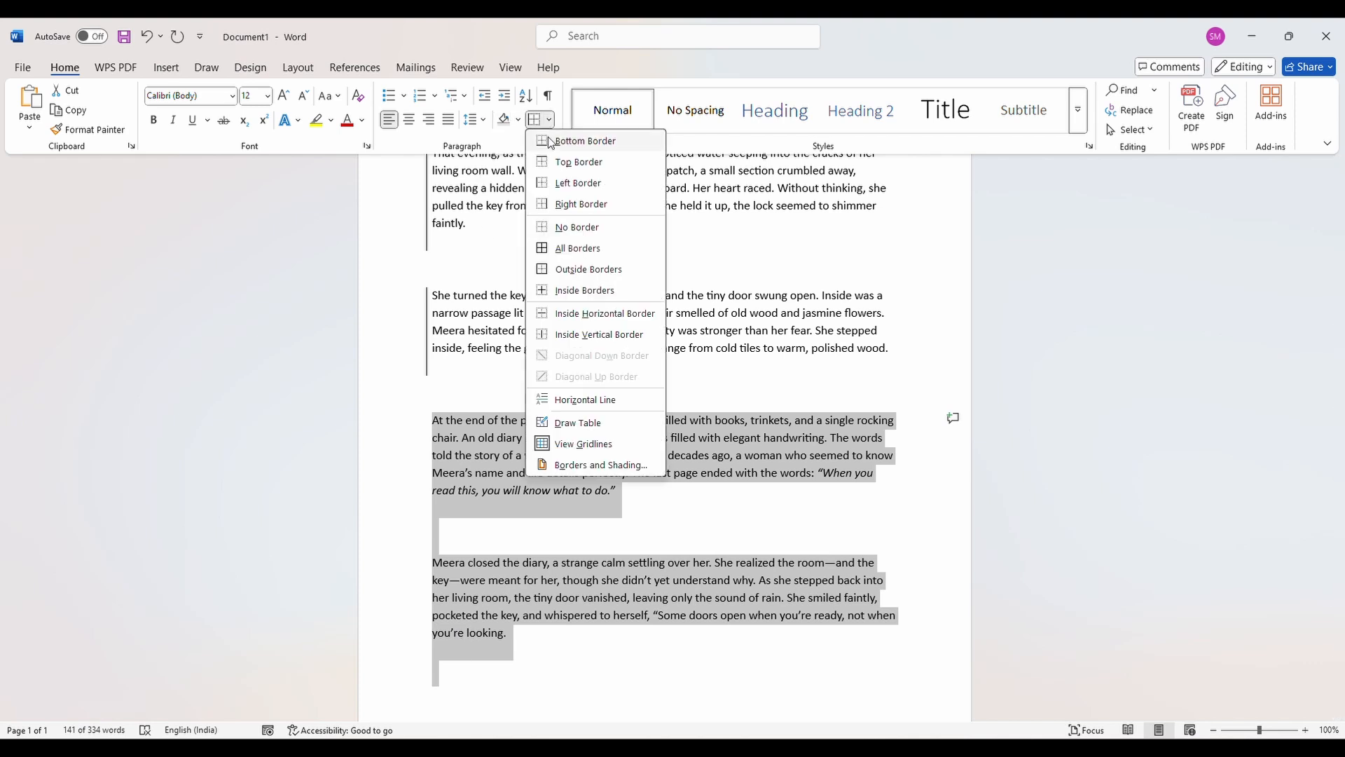
click(560, 184)
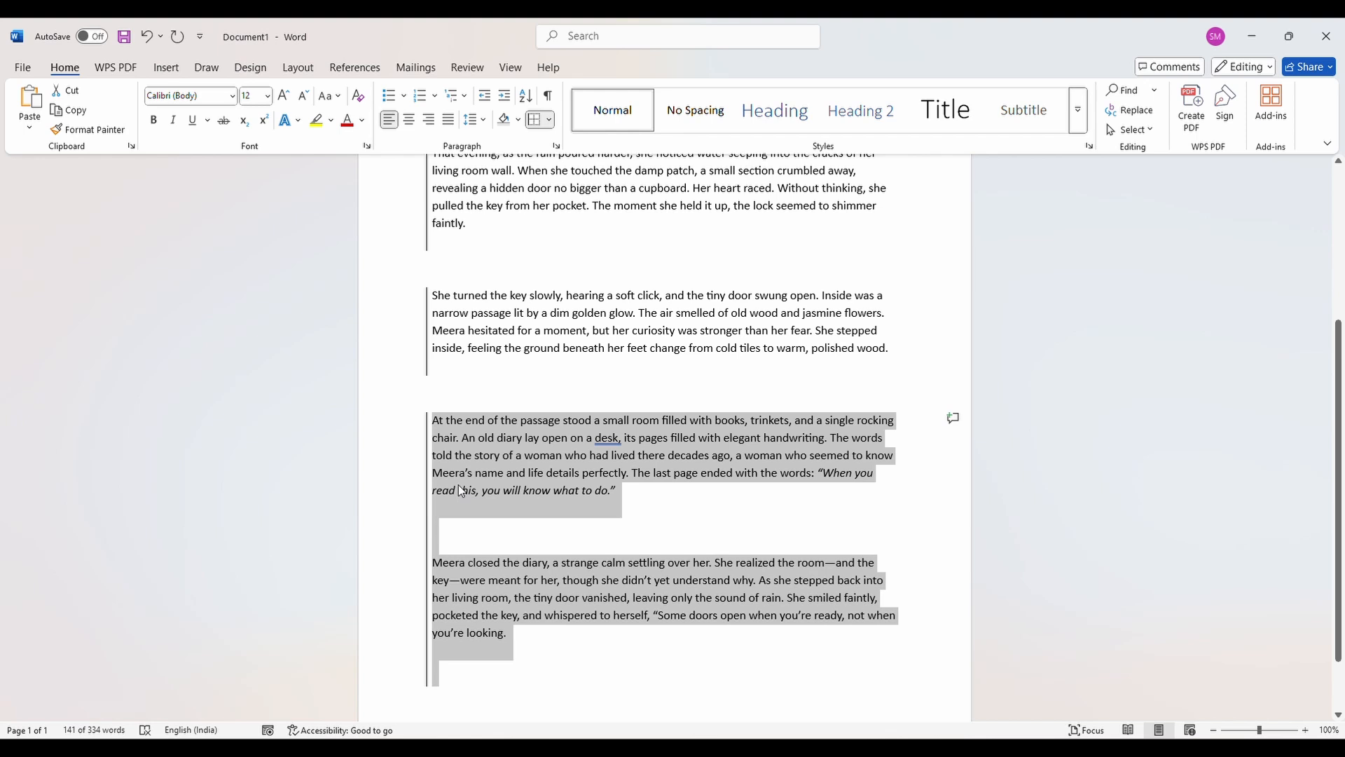
key(ctrl+z)
- Add a left border to the fourth body paragraph on its own and review the separate borders throughout the story
click(520, 472)
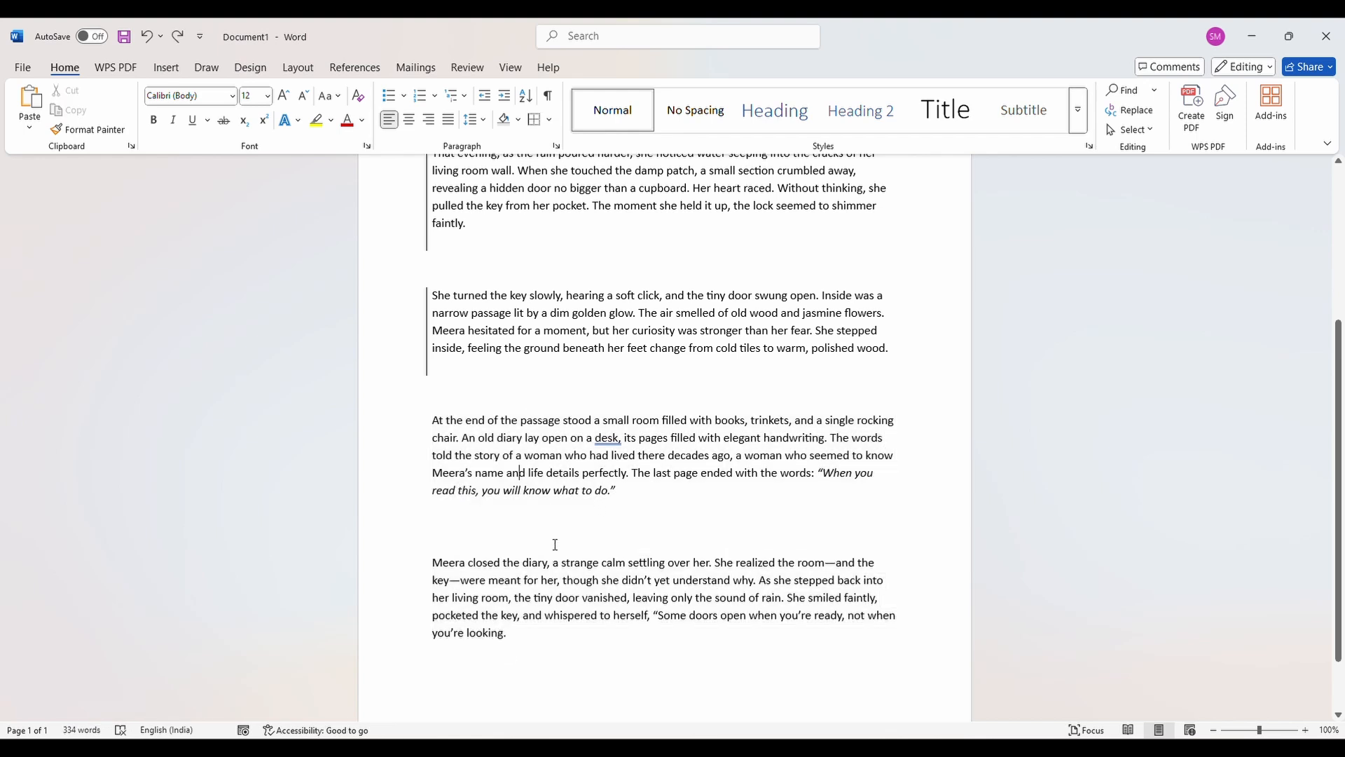
key(Up)
key(Up)
drag(616, 506, 432, 420)
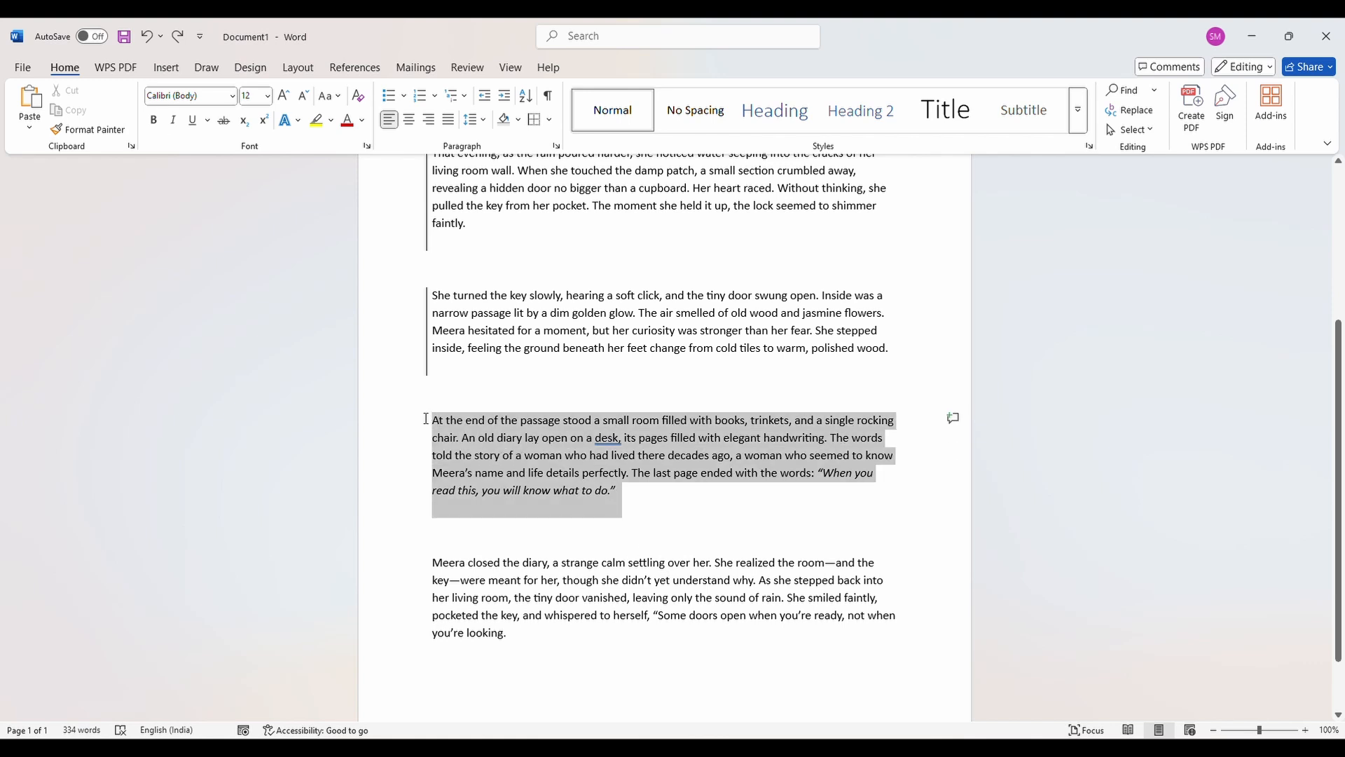
click(560, 472)
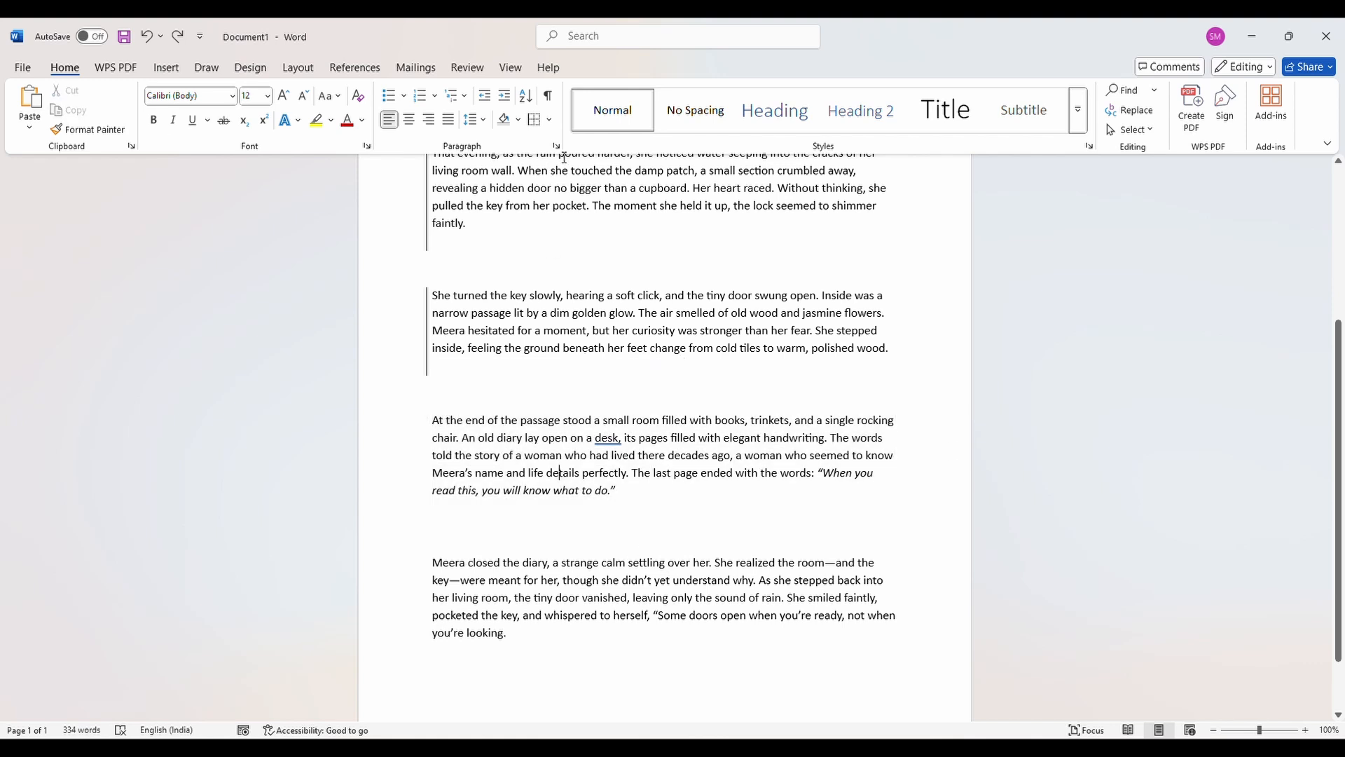
click(535, 119)
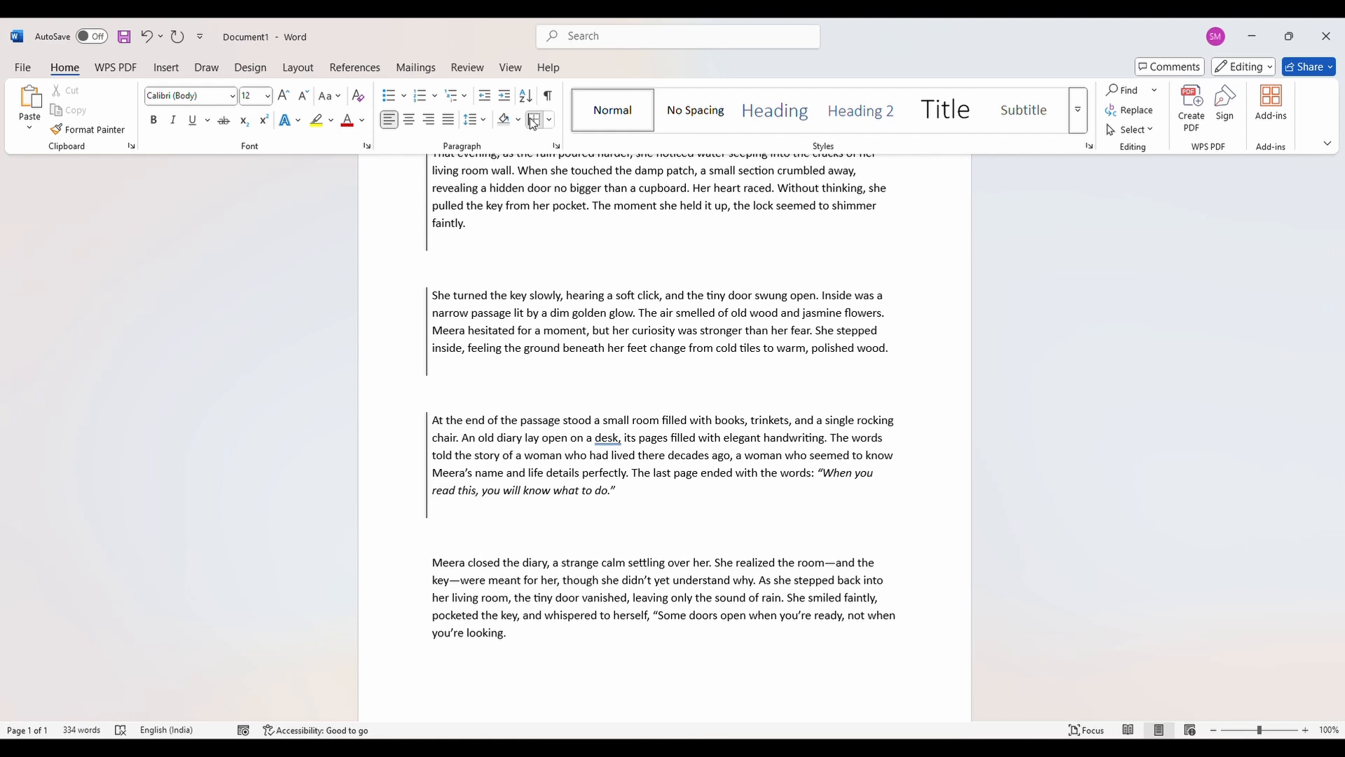
scroll(595, 320, up, 3)
scroll(595, 319, up, 1)
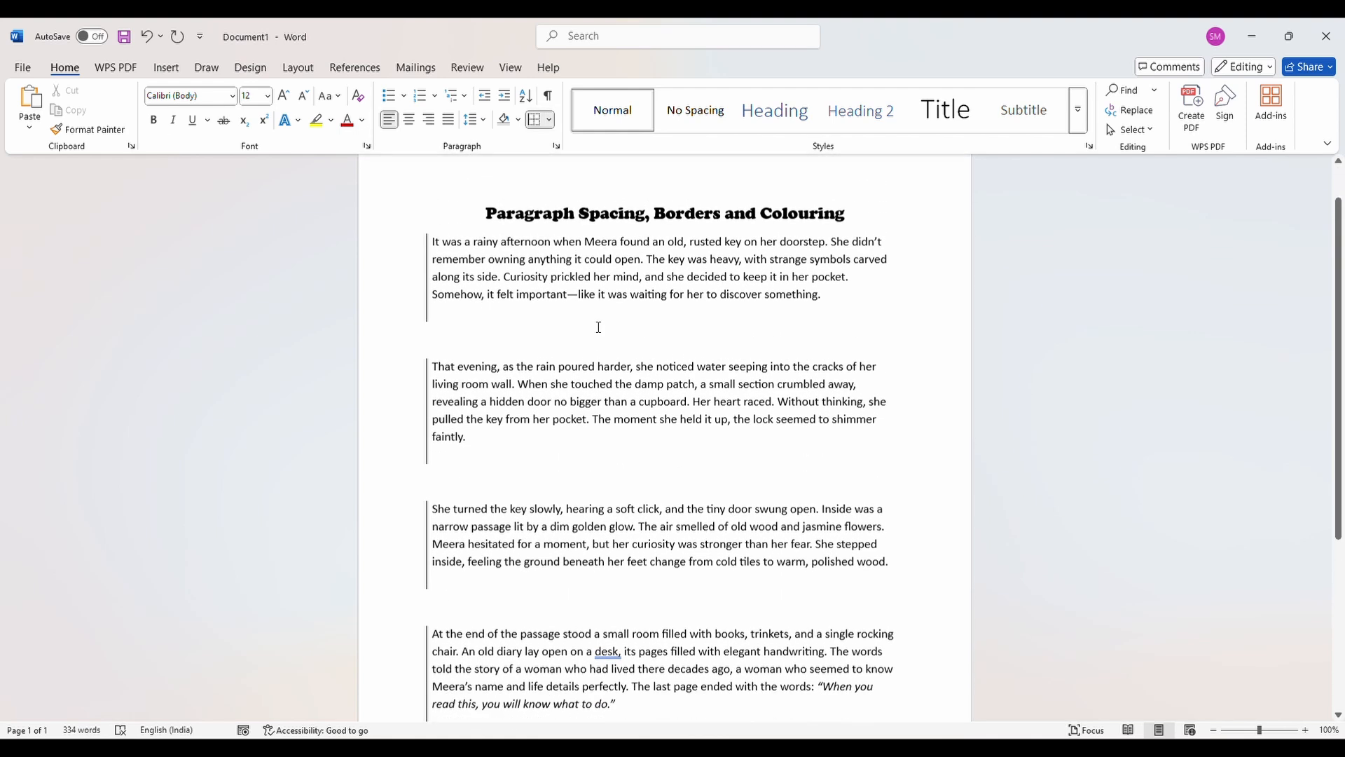
scroll(595, 324, down, 1)
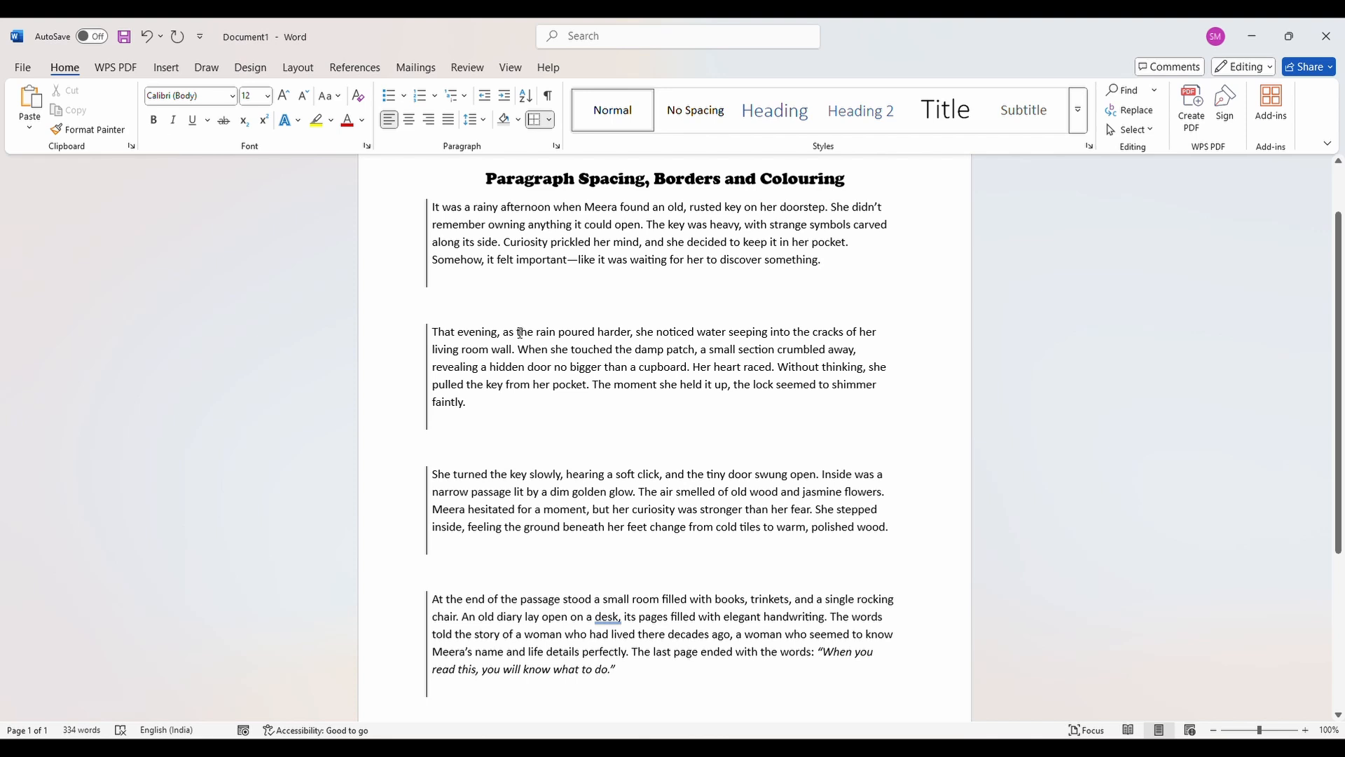
scroll(475, 469, down, 2)
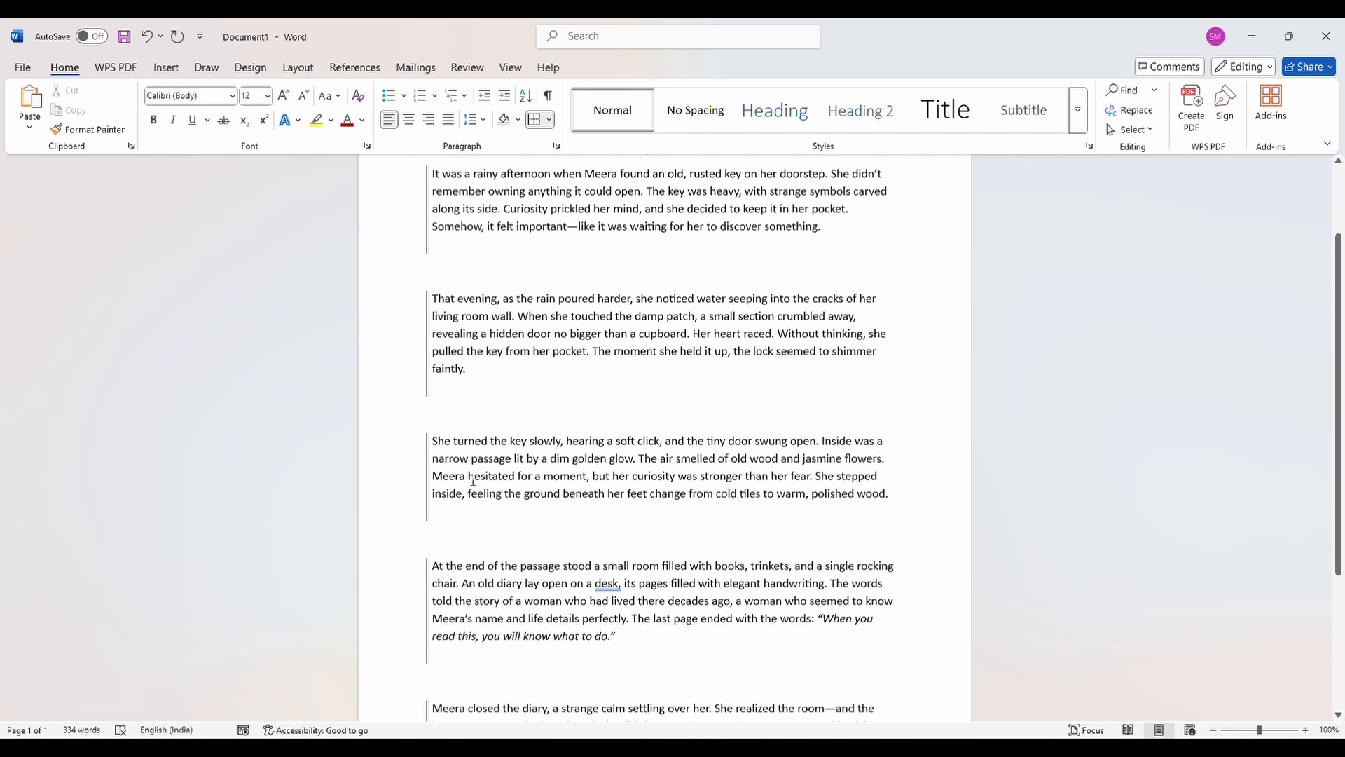
scroll(493, 571, up, 3)
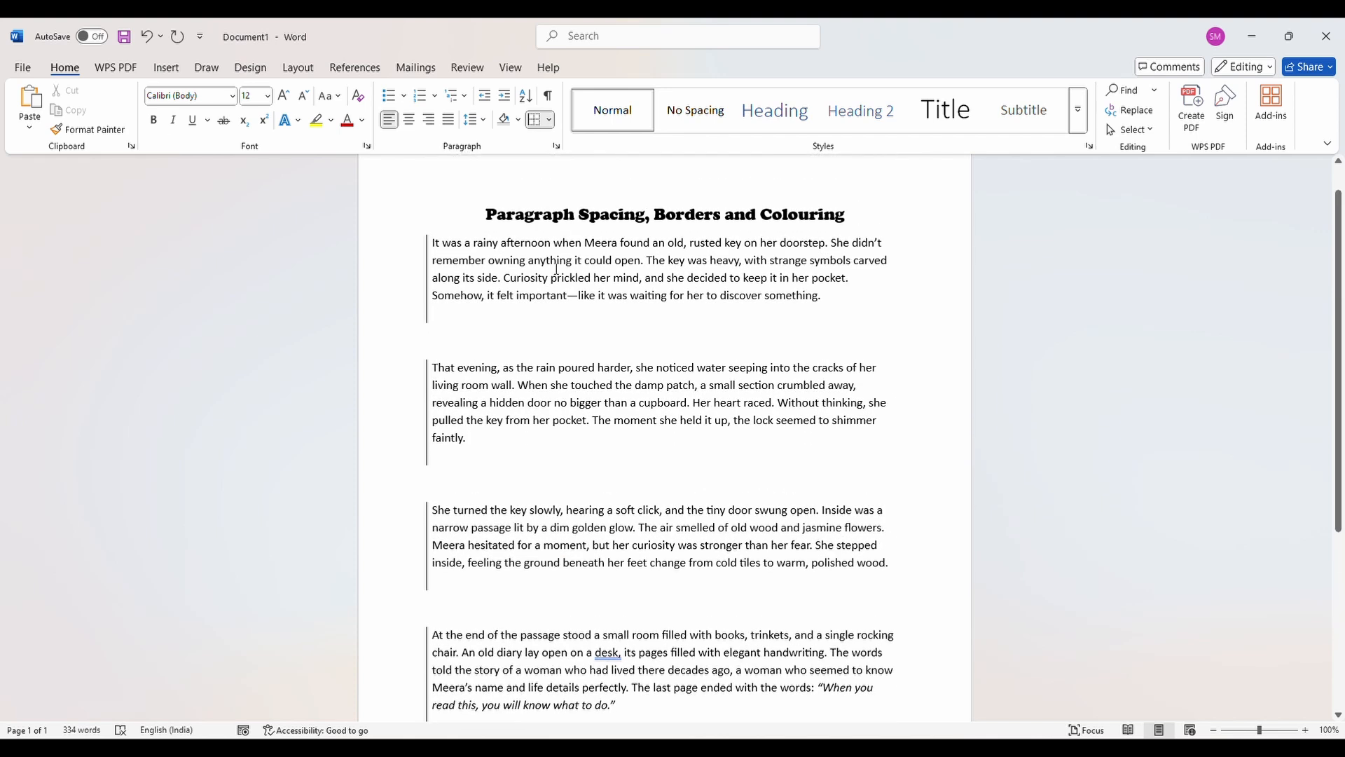